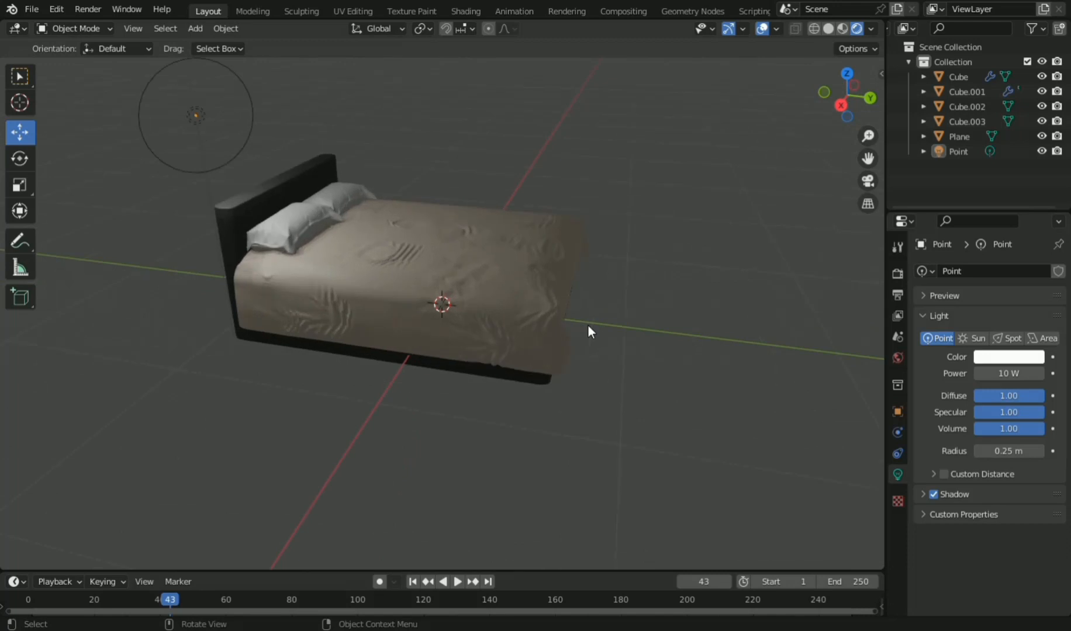
mouse_move(677, 207)
middle_down()
mouse_move(432, 229)
mouse_move(319, 175)
mouse_move(698, 209)
middle_up()
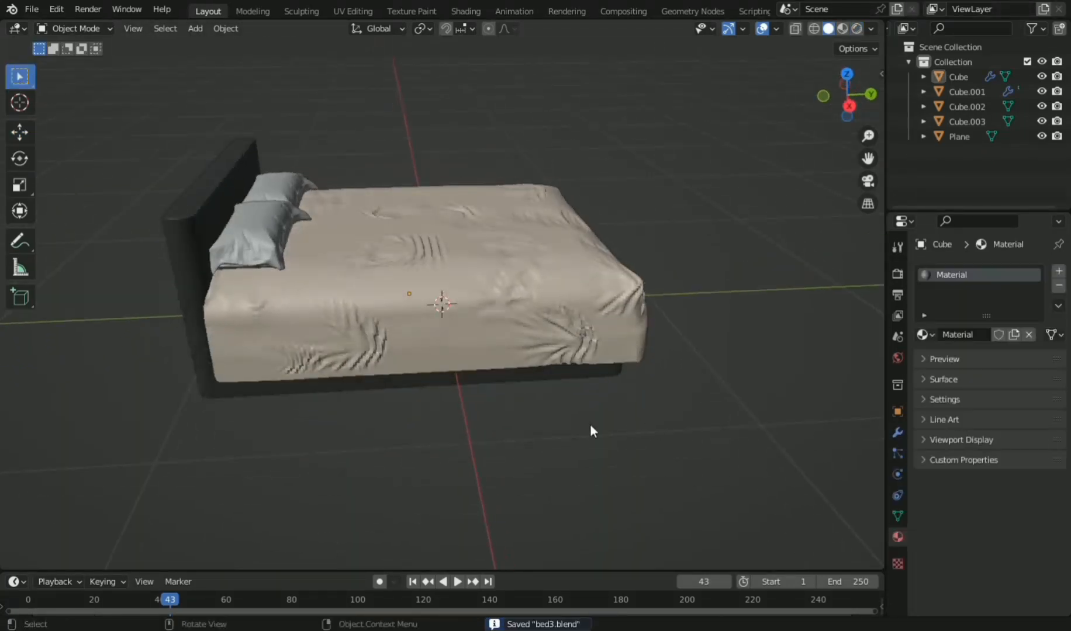
middle_drag(590, 427, 473, 374)
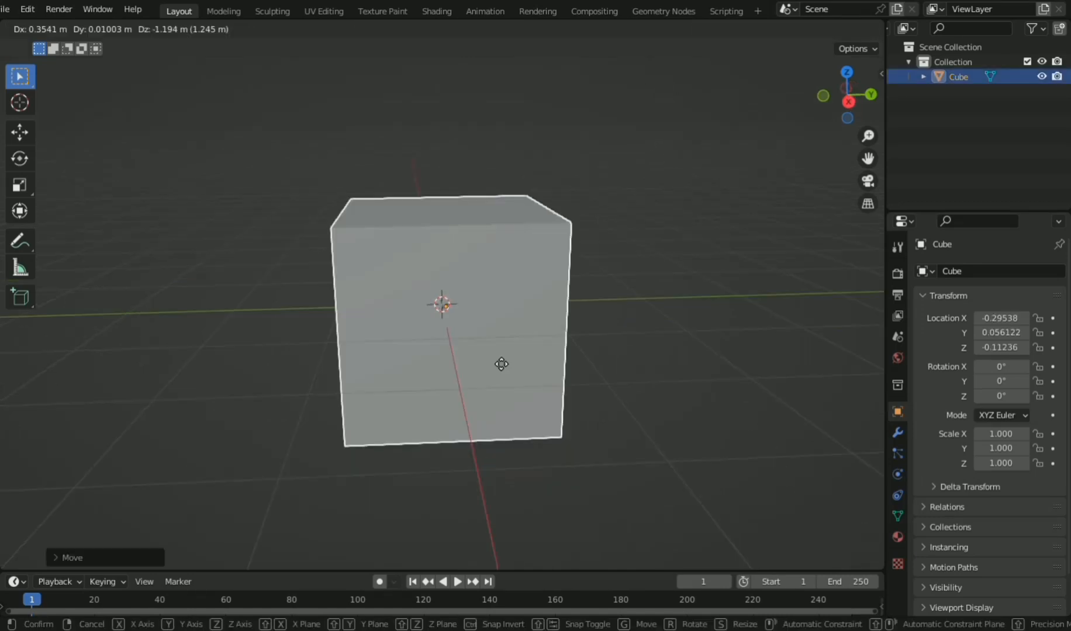
Flatten the cube into a thin slab with a Z scale of about 0.119 and reposition it near the origin
click(492, 357)
mouse_move(492, 357)
middle_down()
mouse_move(597, 359)
mouse_move(458, 361)
mouse_move(499, 355)
middle_up()
key(s)
key(z)
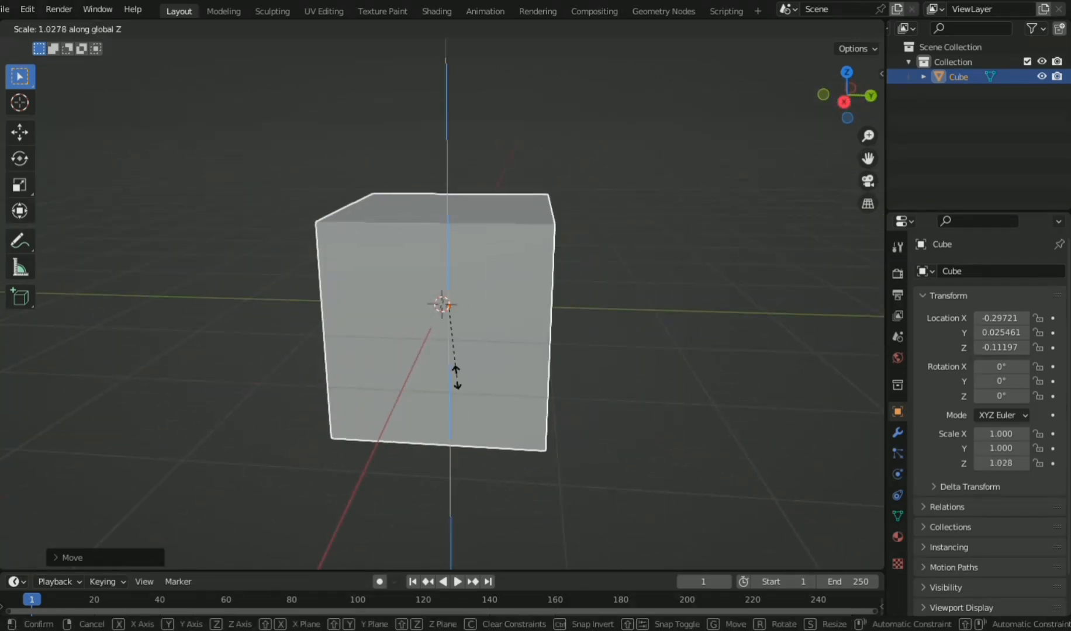
click(453, 321)
key(g)
click(496, 301)
Narrow the slab to an X scale of about 0.632 and move it so it is roughly centred on the world origin
middle_drag(496, 301, 381, 391)
key(s)
key(x)
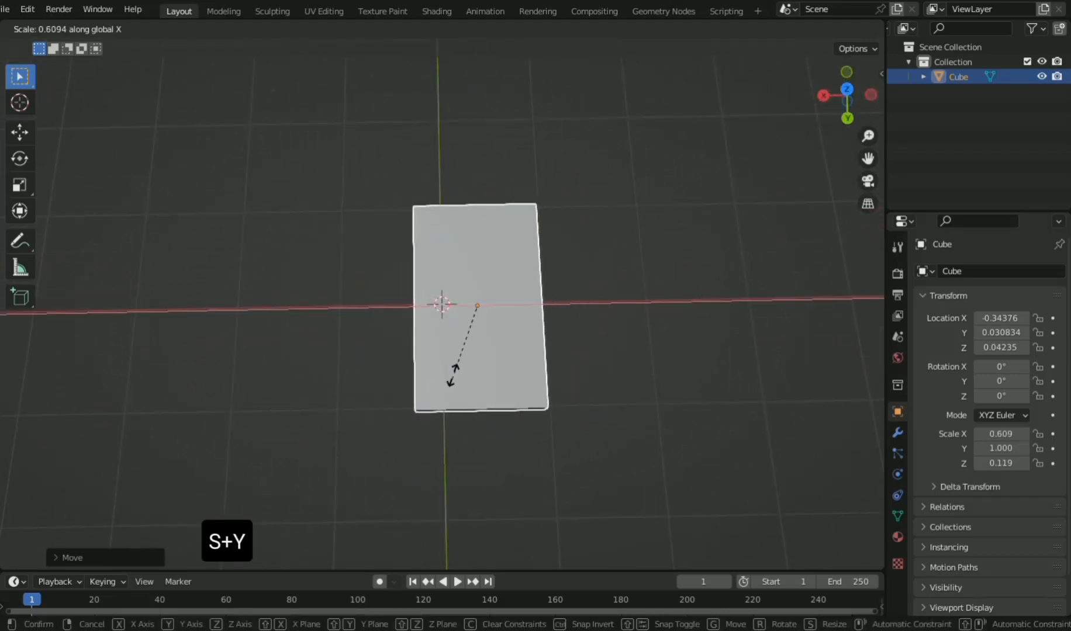
click(413, 354)
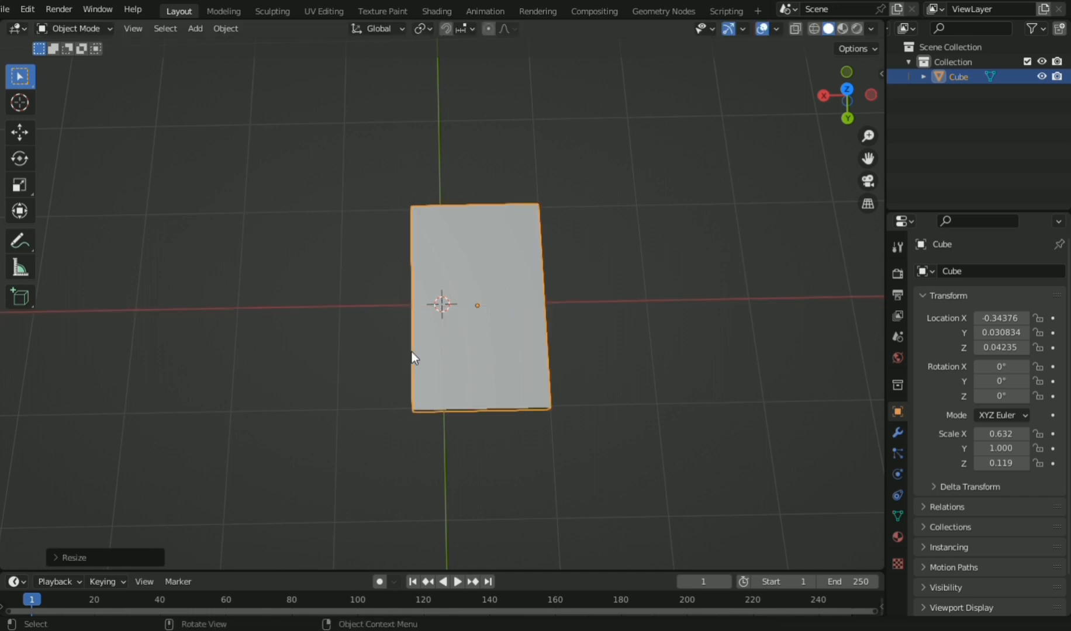
drag(474, 299, 447, 298)
In Edit Mode, add a single loop cut across the slab close to its negative-Y end for the headboard
middle_drag(491, 319, 380, 350)
click(75, 28)
click(82, 64)
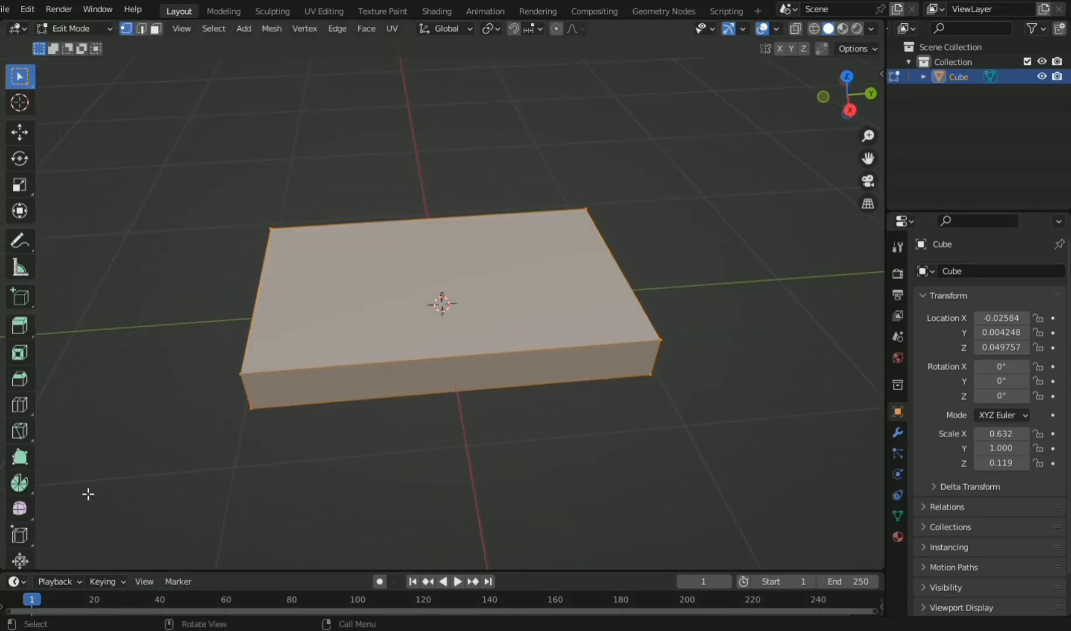
click(19, 404)
drag(285, 232, 143, 243)
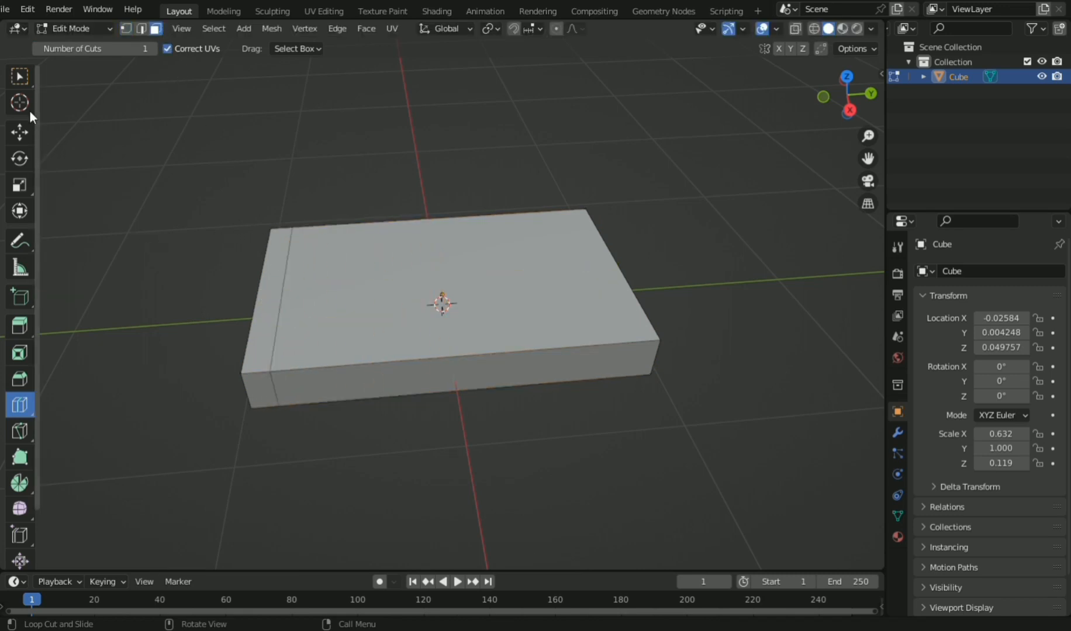
Extrude the narrow top face at the slab's end upward about 0.52 m to form the headboard
click(19, 76)
click(278, 278)
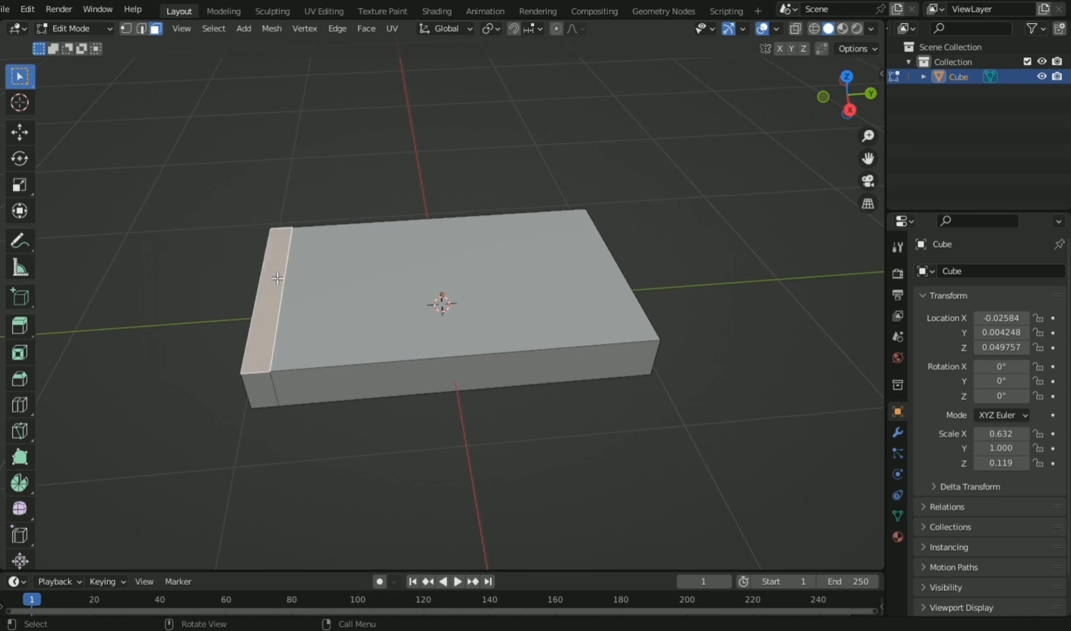
key(e)
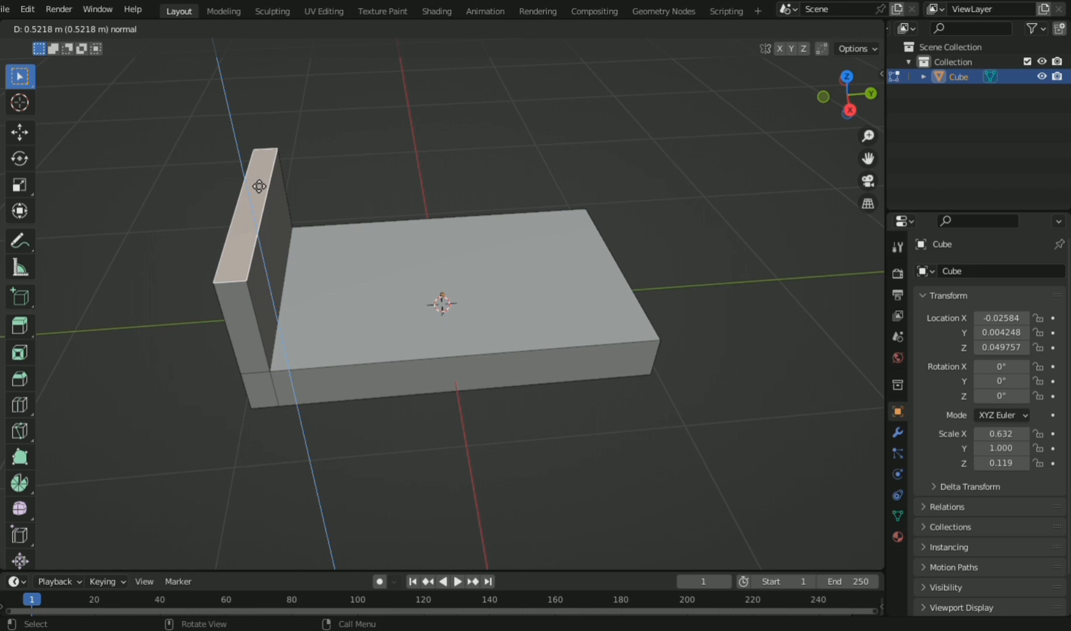
click(259, 186)
middle_drag(343, 193, 339, 166)
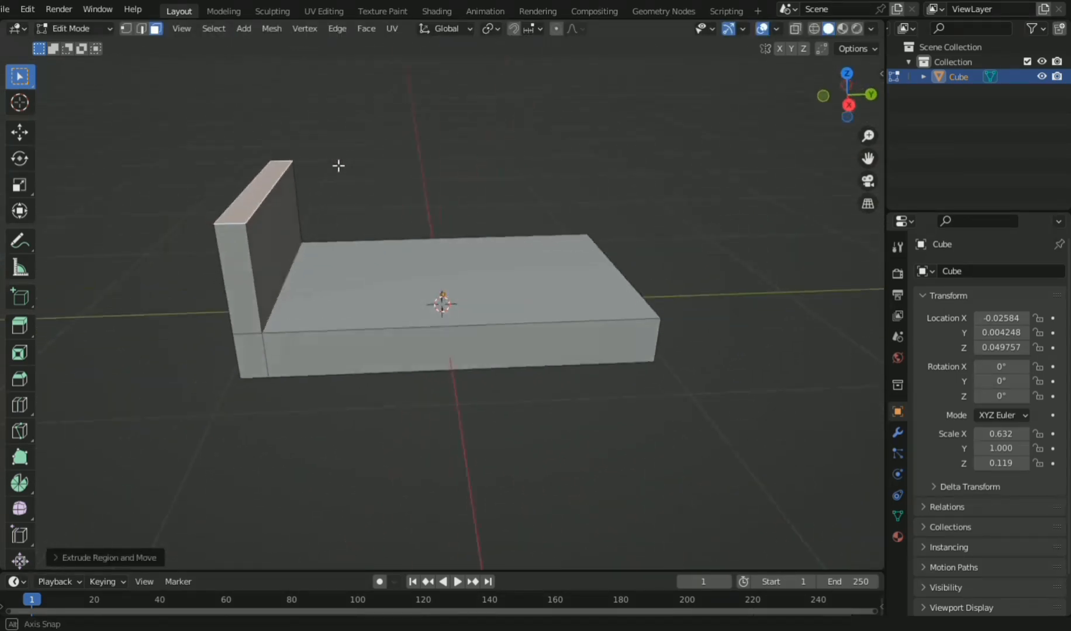
Back in Object Mode, add a Bevel modifier to the bed frame and set its segments to 10
click(88, 31)
click(88, 52)
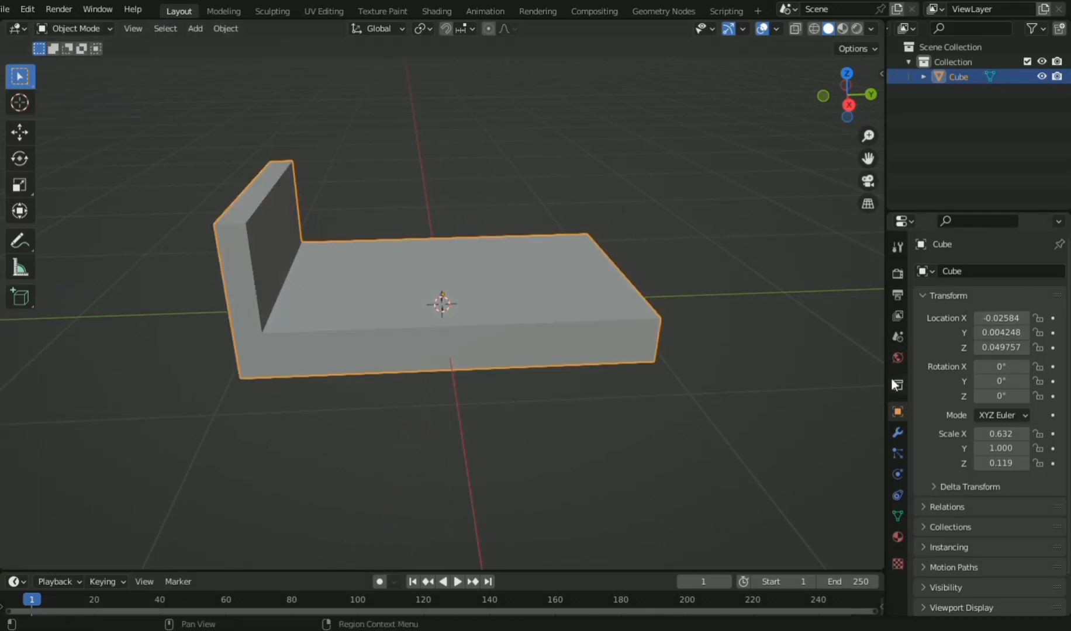
click(897, 432)
click(944, 270)
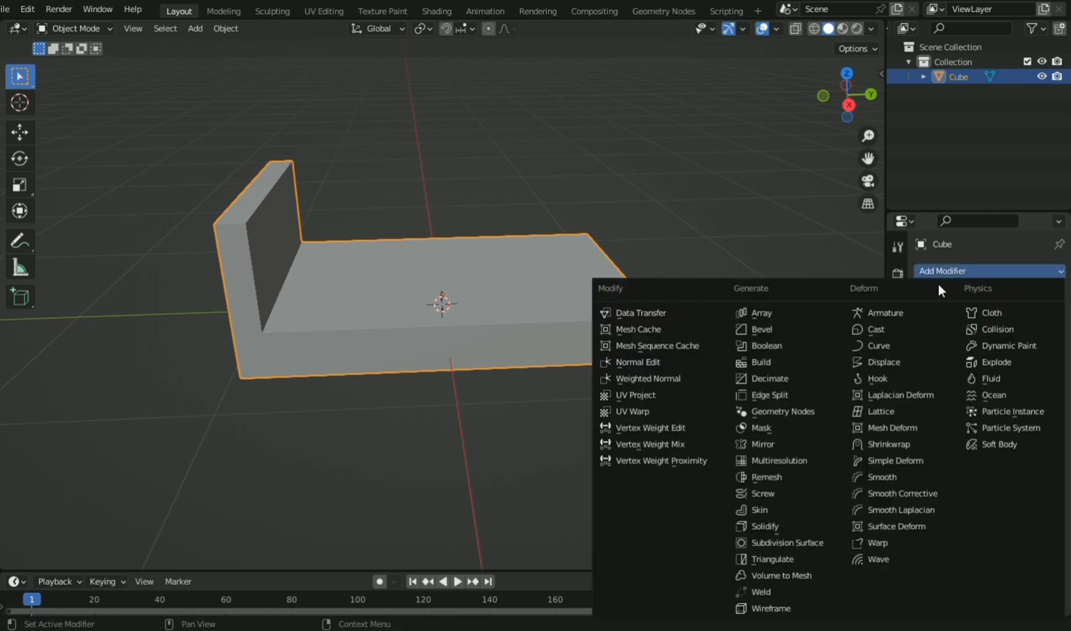
click(790, 334)
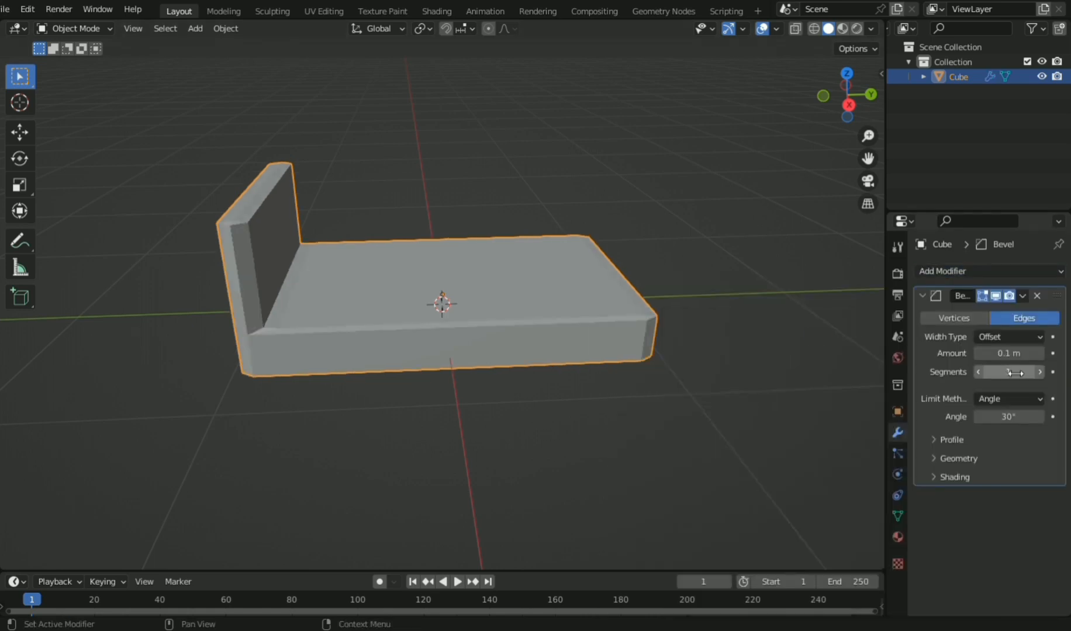
drag(1008, 372, 1046, 372)
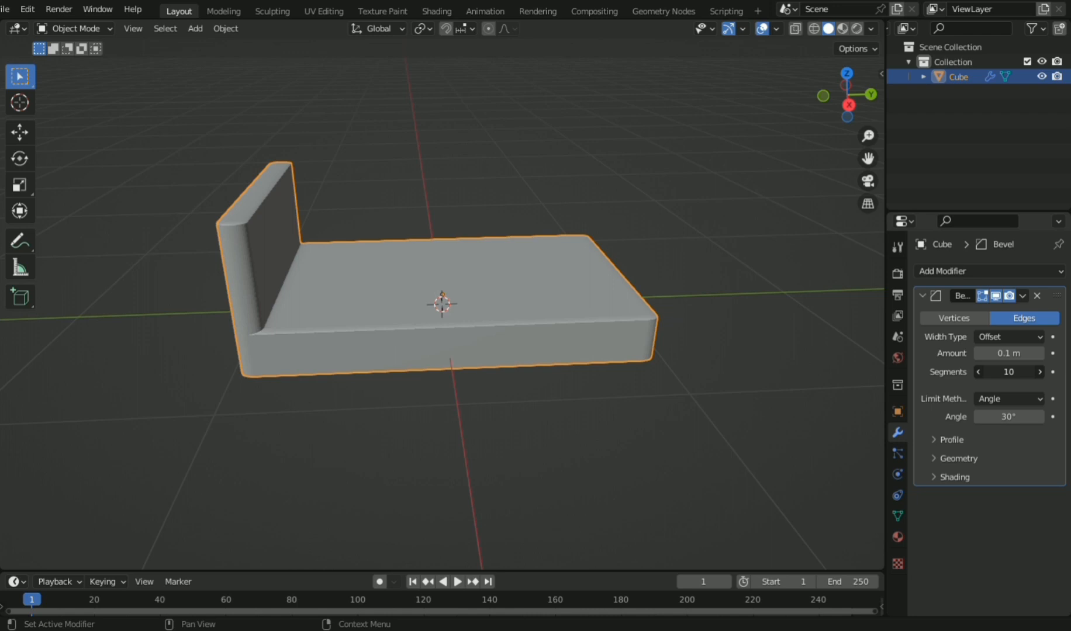
Add a second cube at the origin for the mattress and scale it uniformly to about 0.39
click(579, 201)
middle_drag(578, 202, 374, 111)
click(165, 29)
click(198, 28)
click(199, 28)
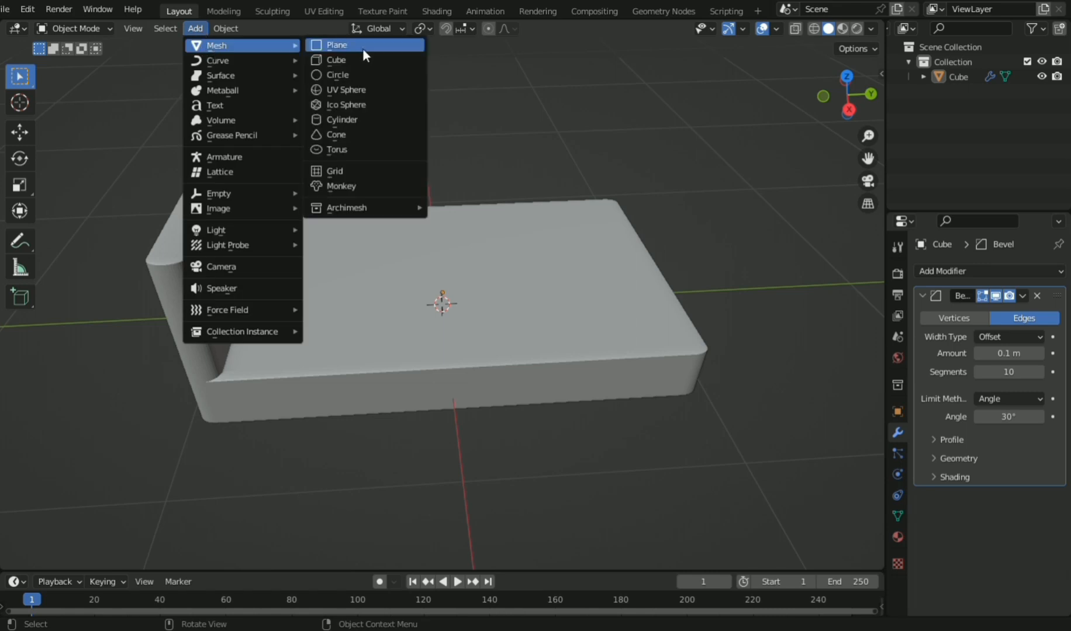
click(365, 55)
key(s)
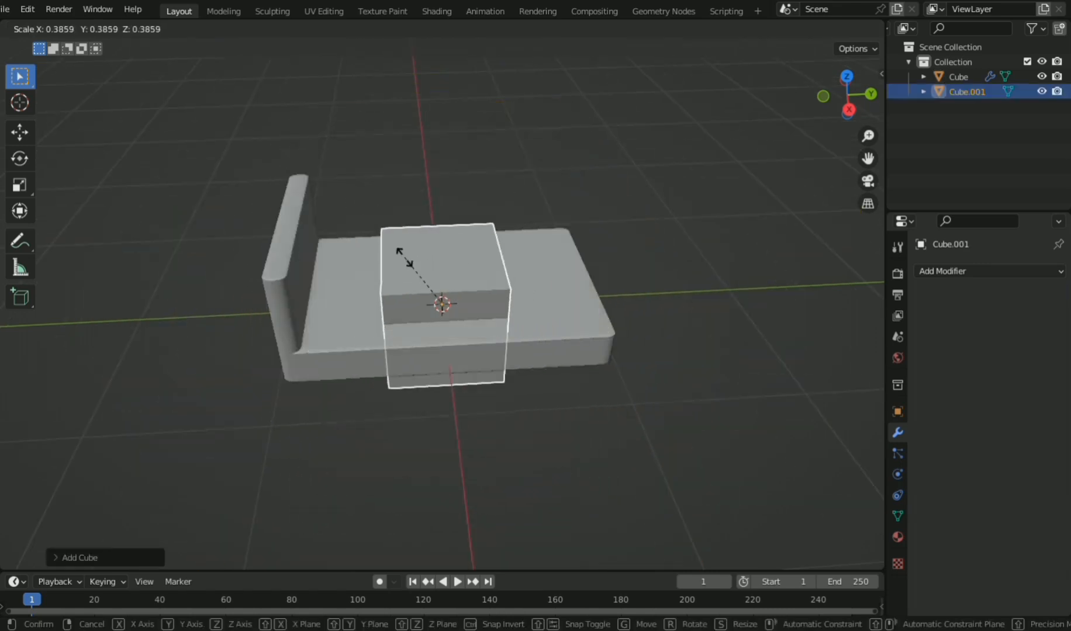
click(403, 256)
scroll(448, 226, up, 1)
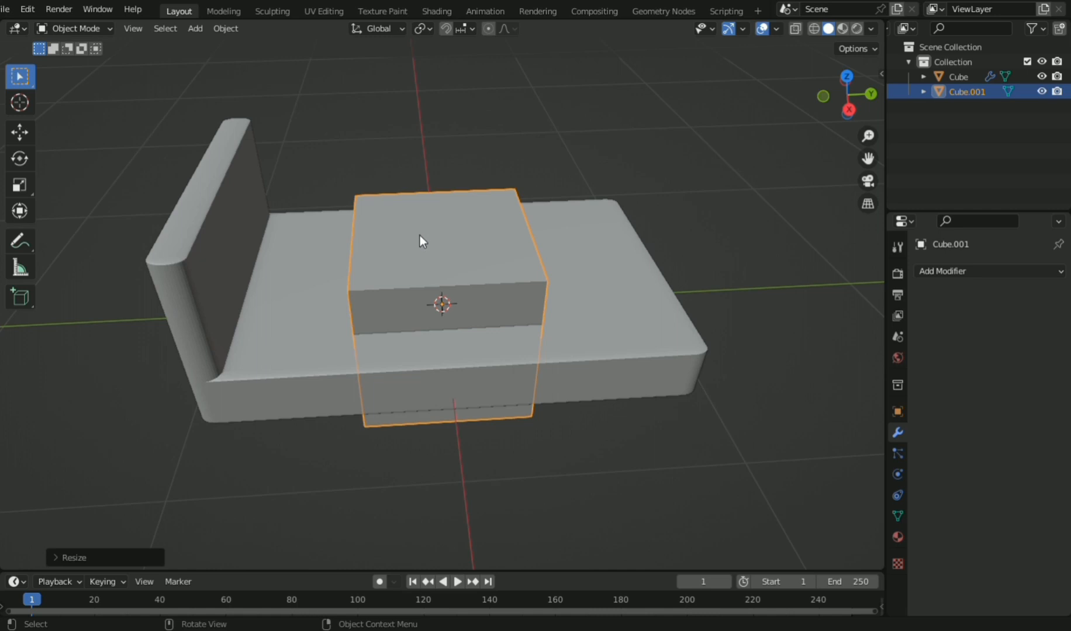
Flatten the mattress cube along Z and raise it onto the bed frame
key(s)
key(z)
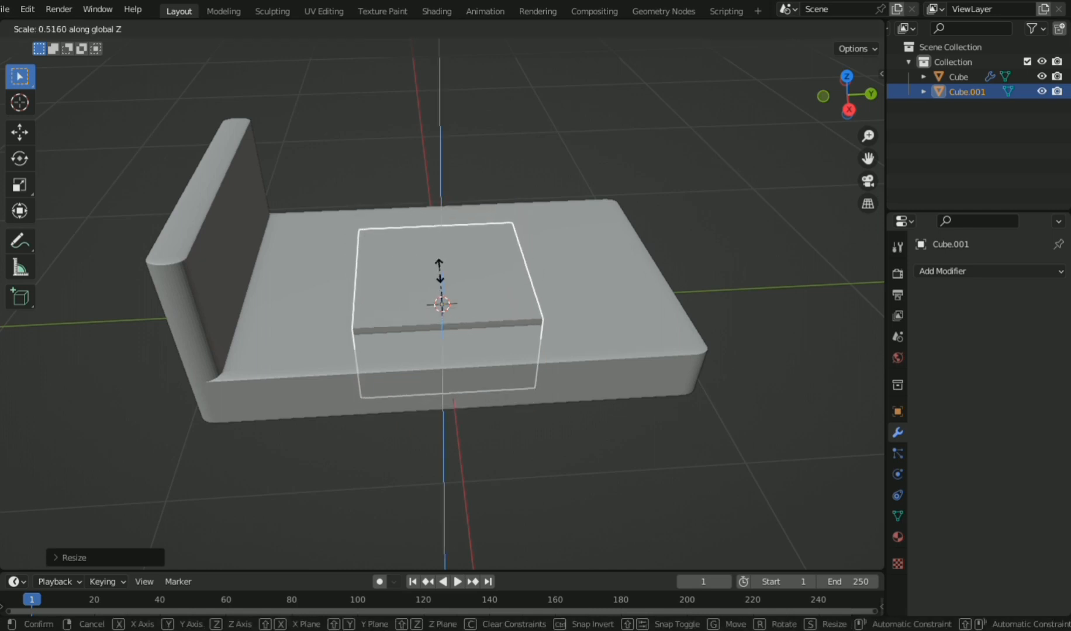
click(439, 301)
key(g)
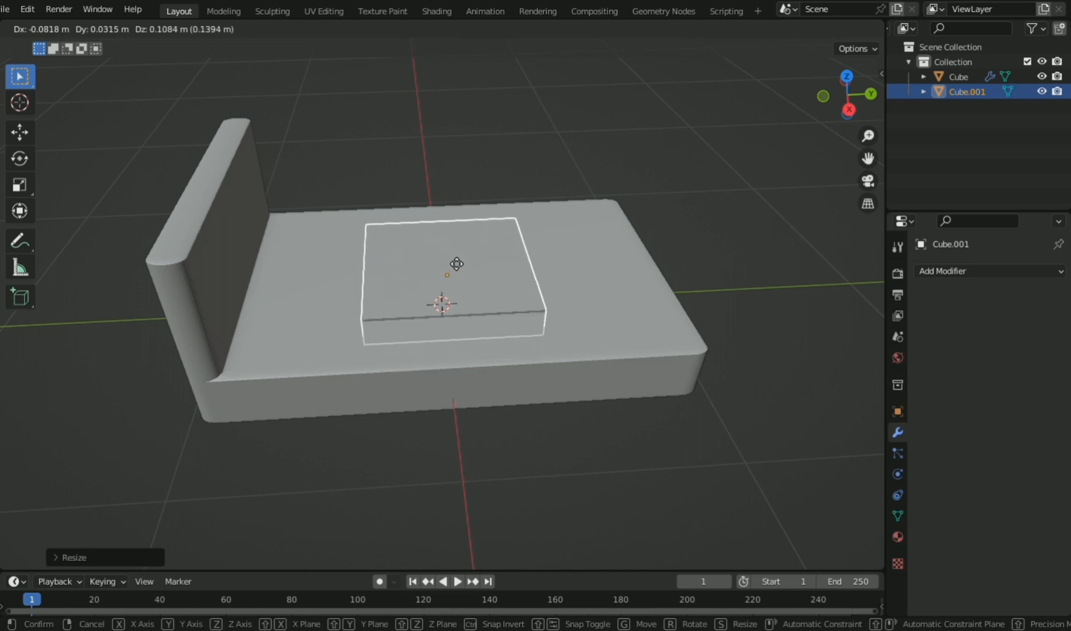
click(455, 228)
Stretch the mattress block along X and Y and position it to cover the bed base in front of the headboard
middle_drag(456, 227, 479, 274)
key(s)
key(x)
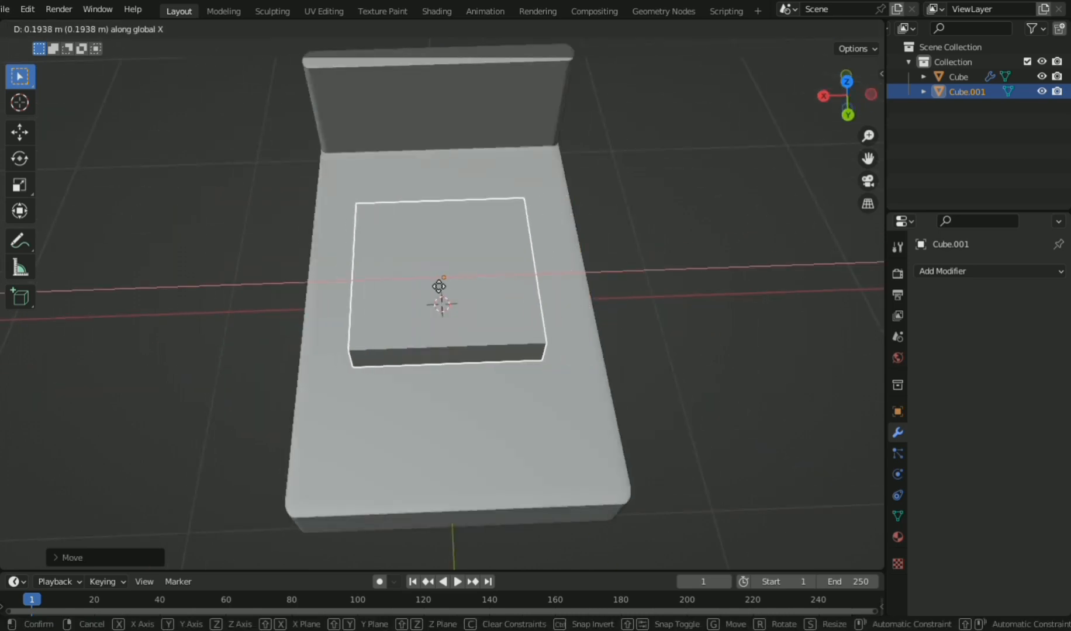
key(y)
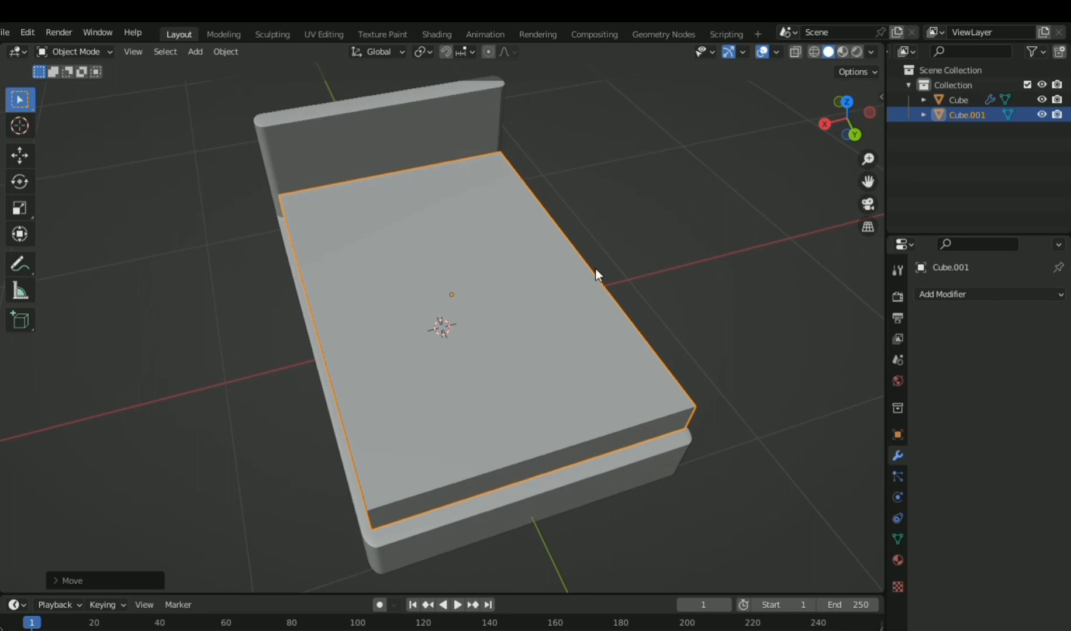
middle_drag(597, 268, 728, 231)
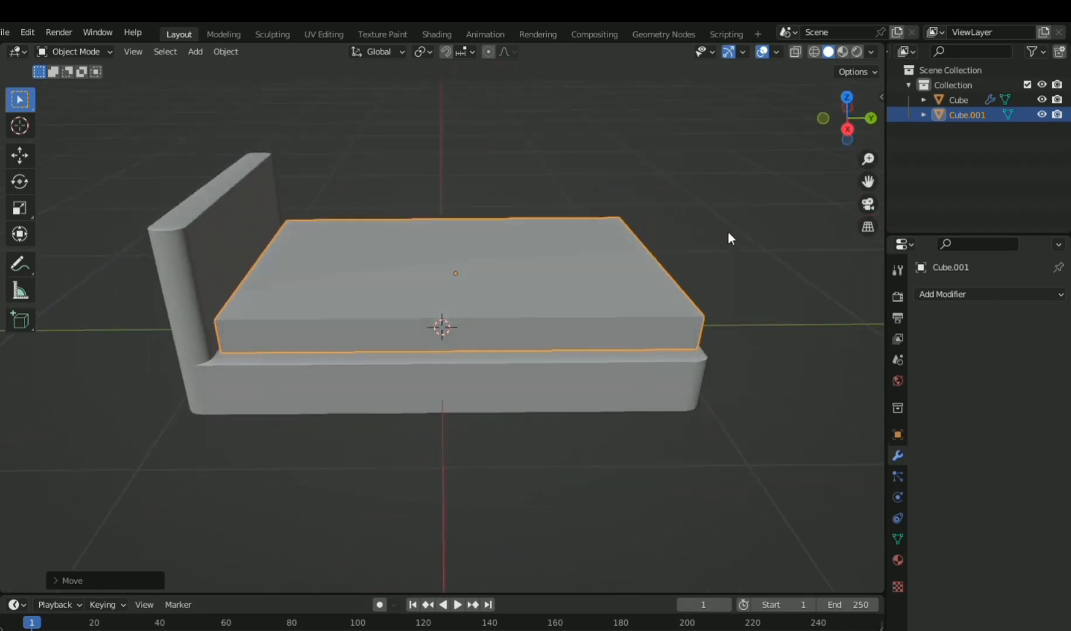
Subdivide all faces of the mattress in Edit Mode with 25 cuts
click(110, 53)
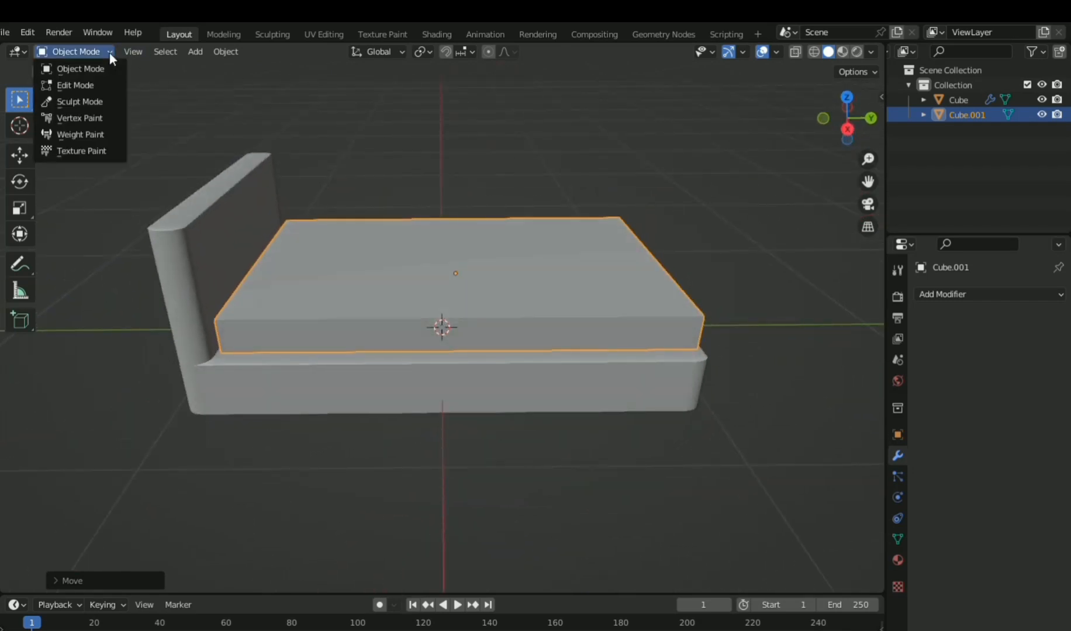
click(96, 82)
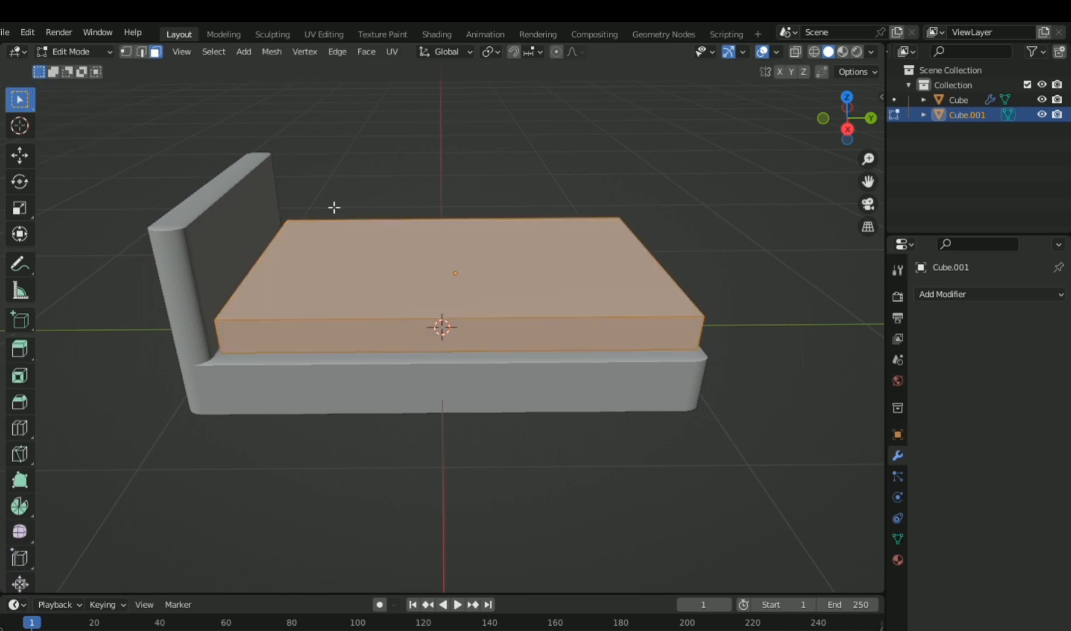
middle_drag(335, 208, 336, 250)
right_click(342, 282)
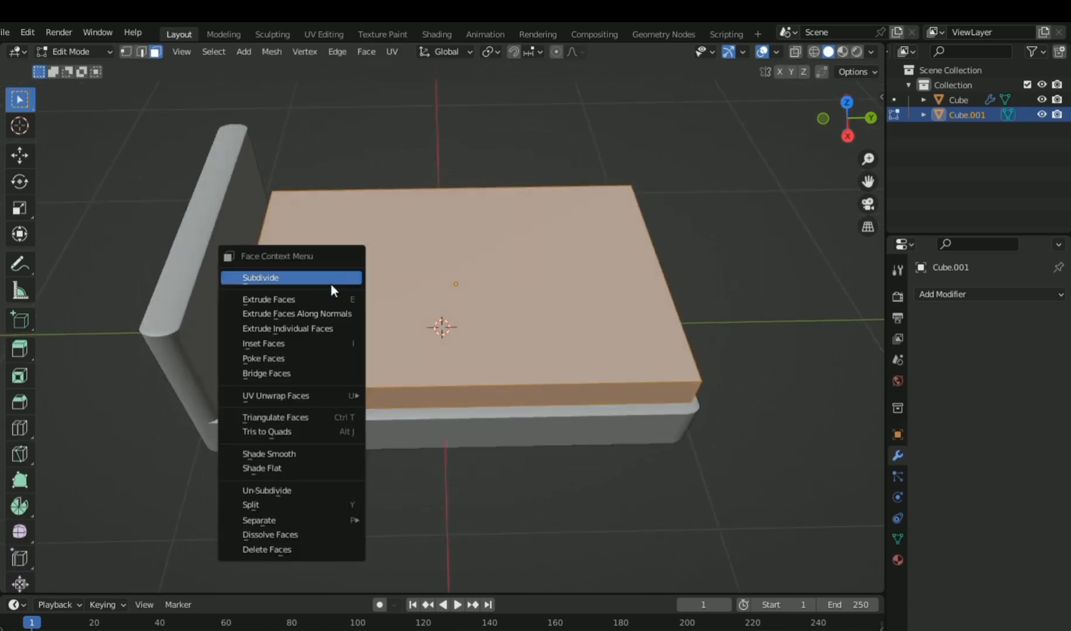
click(339, 283)
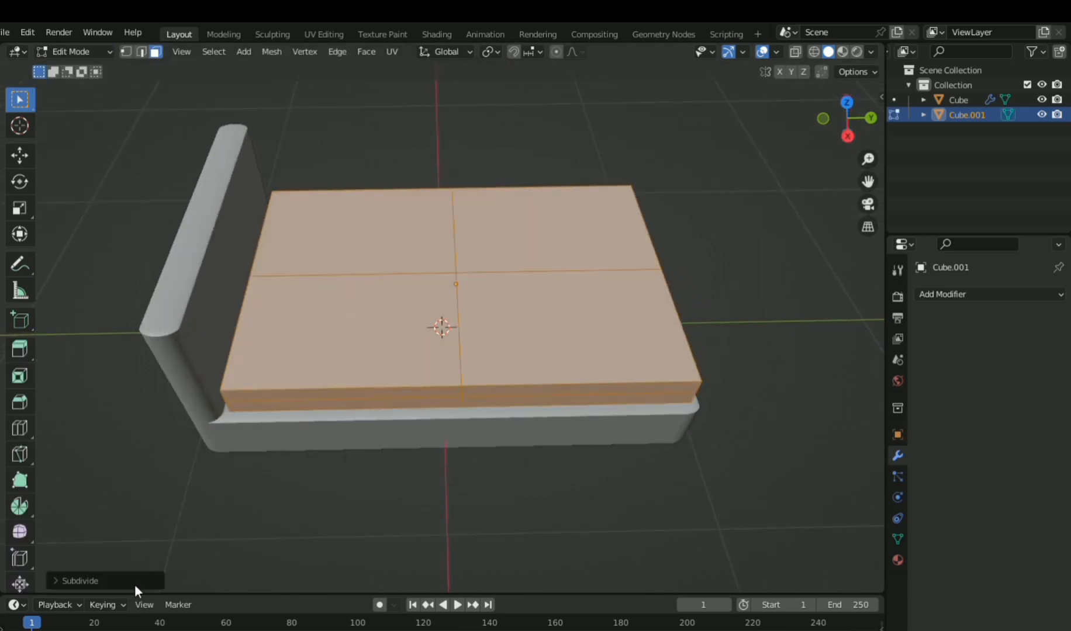
click(76, 580)
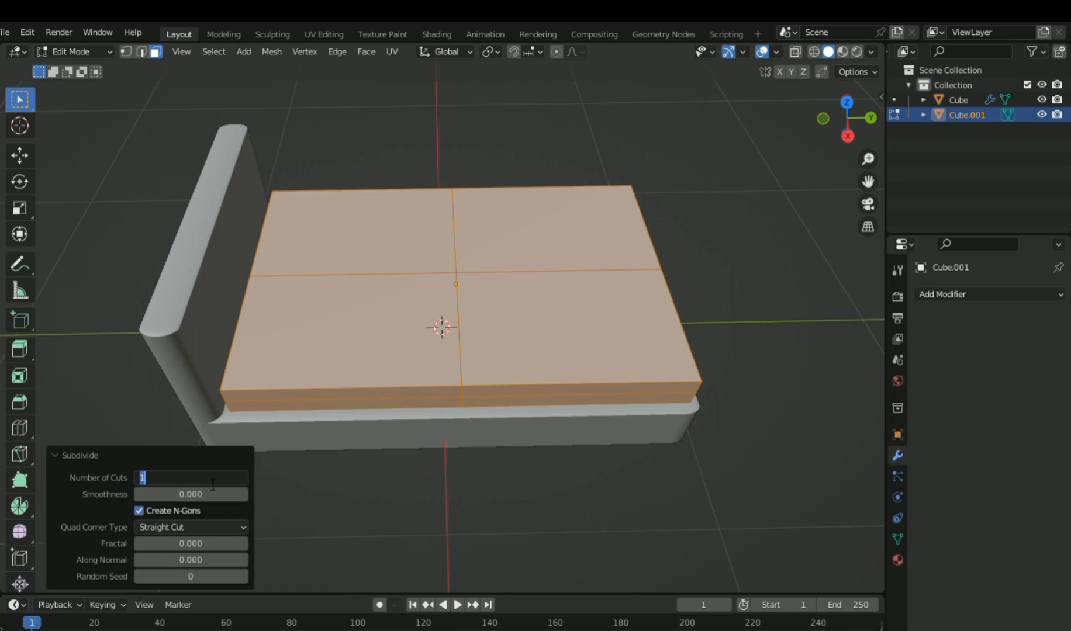
key(Return)
Return to Object Mode and give the mattress a Catmull-Clark Subdivision Surface modifier with viewport level 1
key(ctrl+1)
click(71, 53)
click(80, 68)
key(ctrl+z)
key(ctrl+z)
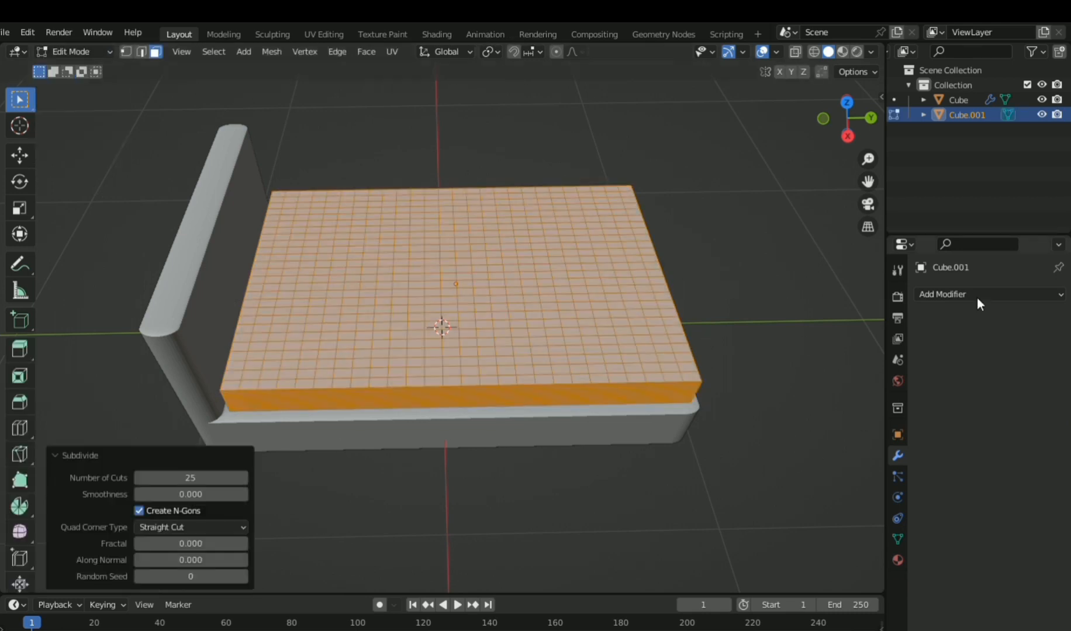
click(946, 294)
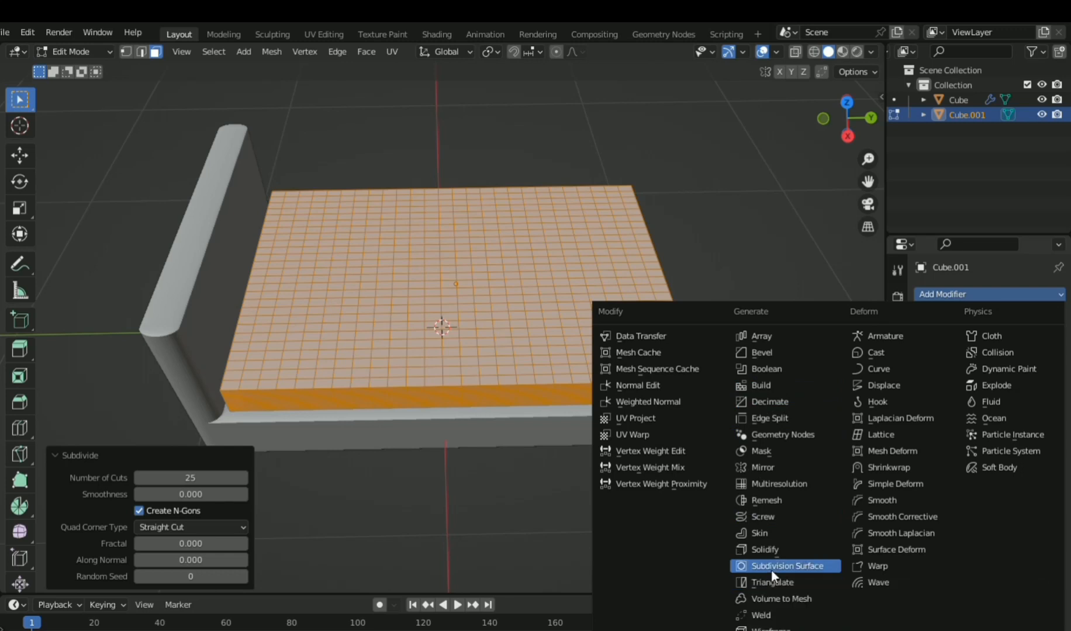
key(Escape)
key(ctrl+shift+z)
key(ctrl+shift+z)
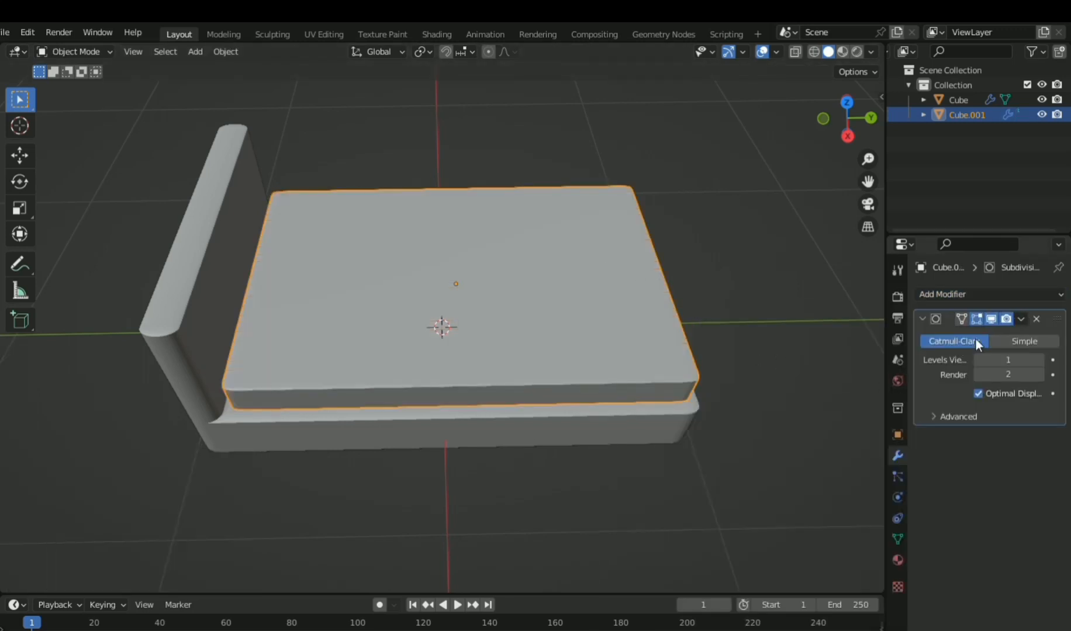
Add Cloth physics to the mattress and enable Pressure with a value of 5
click(897, 497)
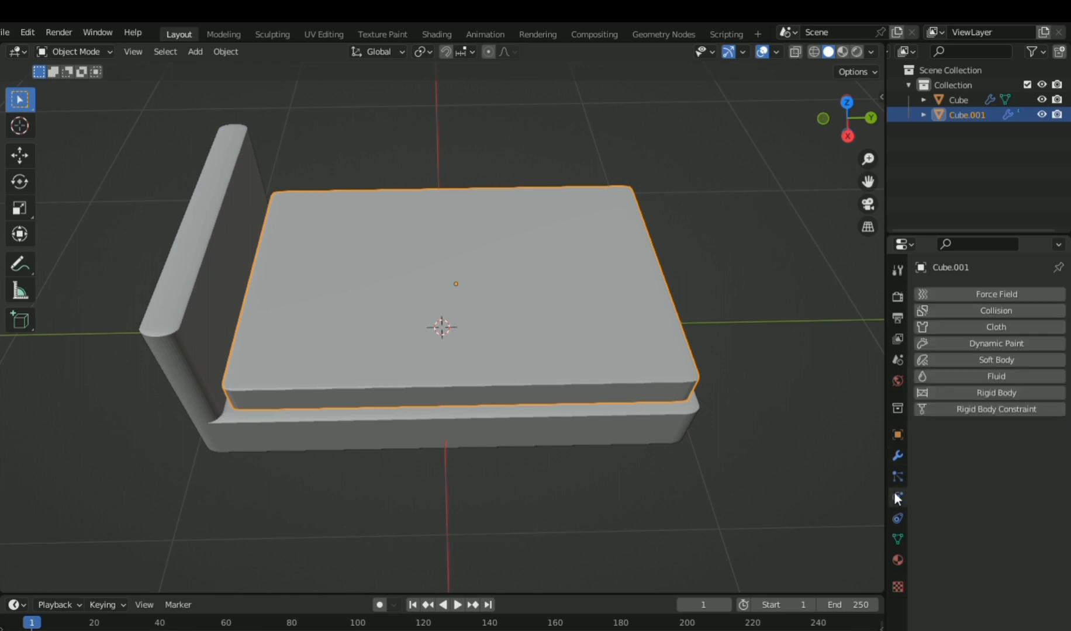
click(962, 327)
scroll(973, 515, down, 3)
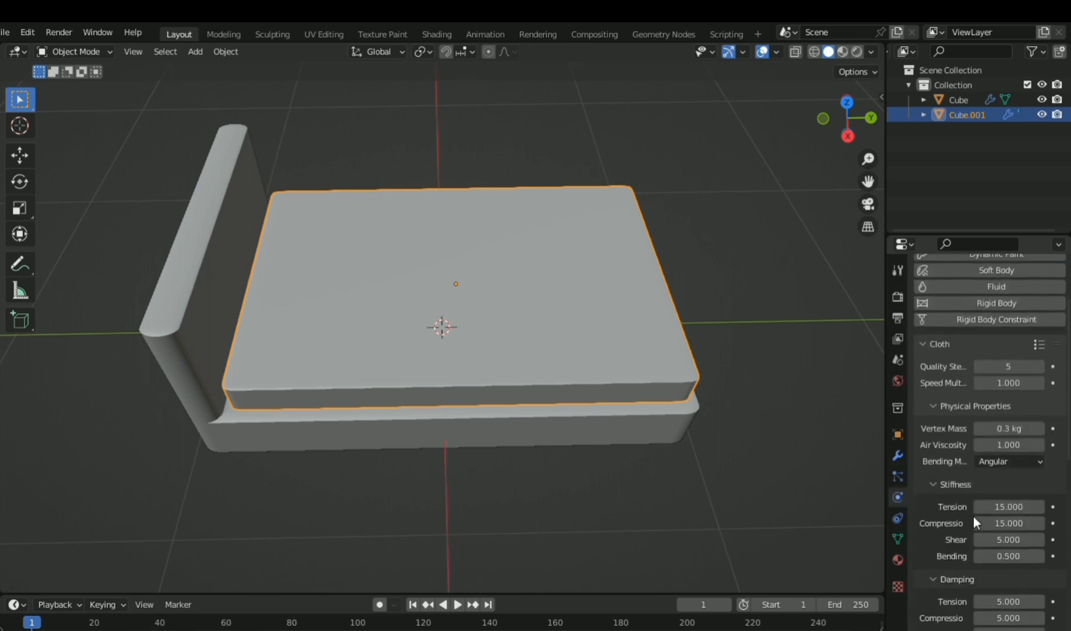
scroll(974, 515, down, 10)
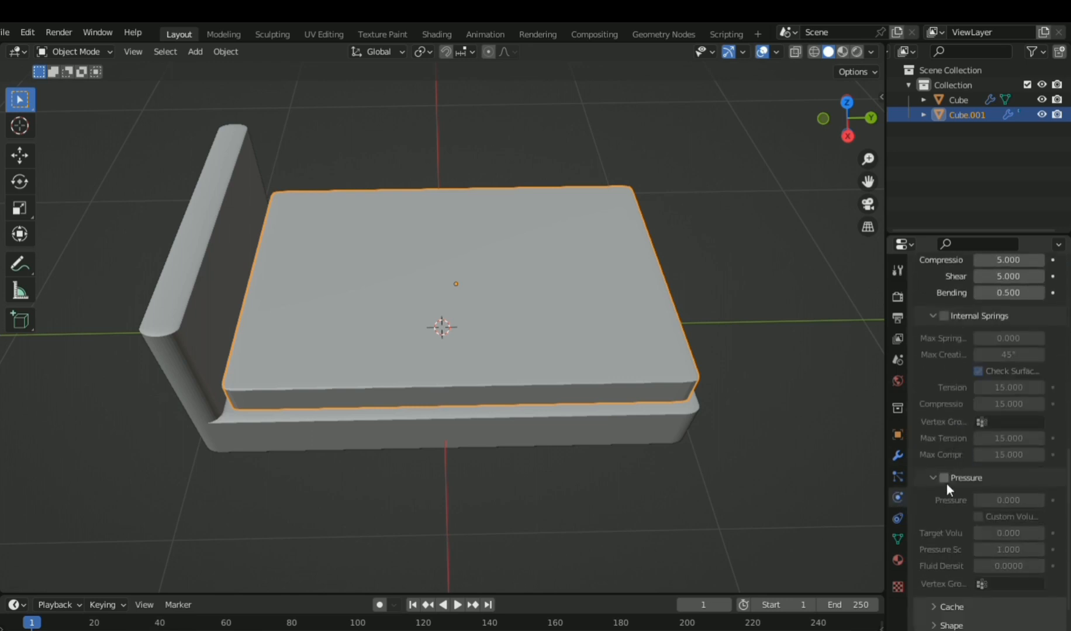
click(944, 478)
scroll(961, 483, down, 2)
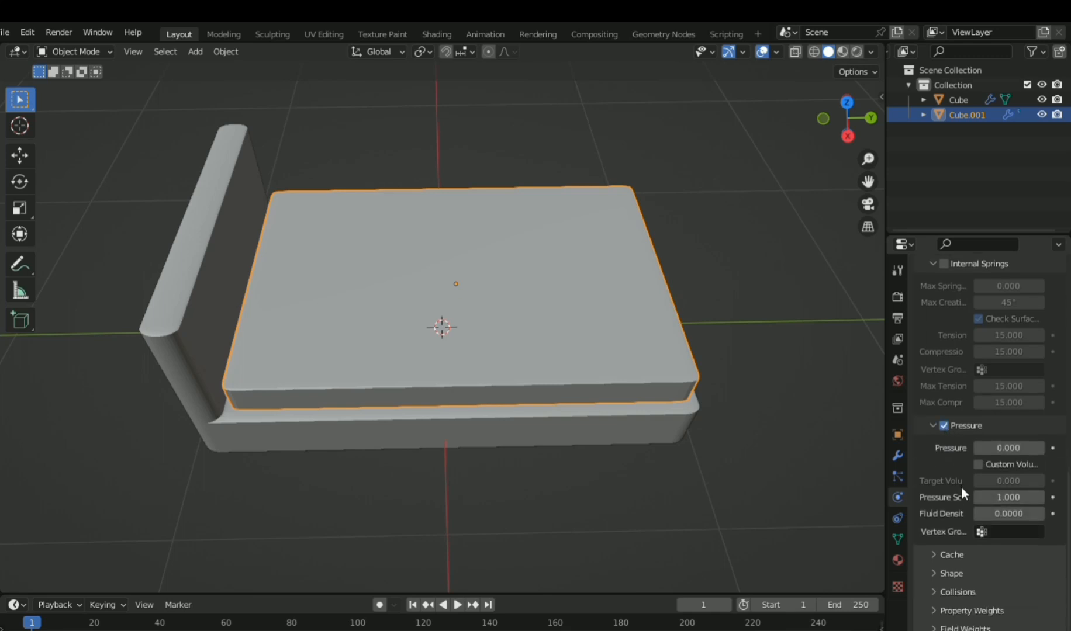
click(1014, 449)
text(5)
key(Return)
scroll(1013, 500, down, 8)
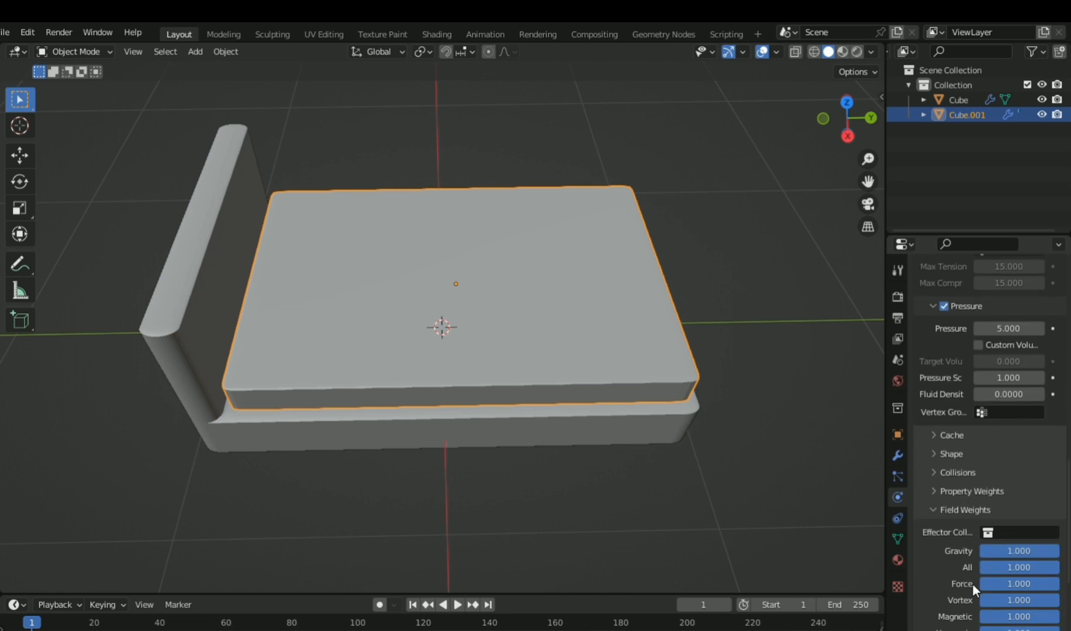
Set the Gravity field weight of the mattress cloth to 0
click(1024, 463)
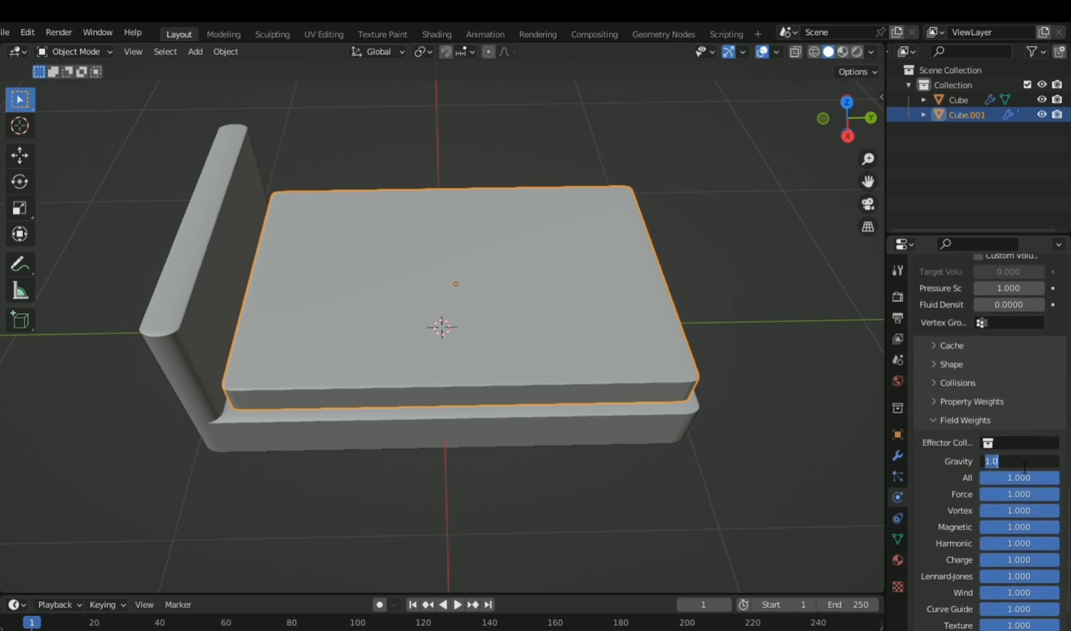
text(0)
key(Return)
middle_drag(659, 488, 647, 429)
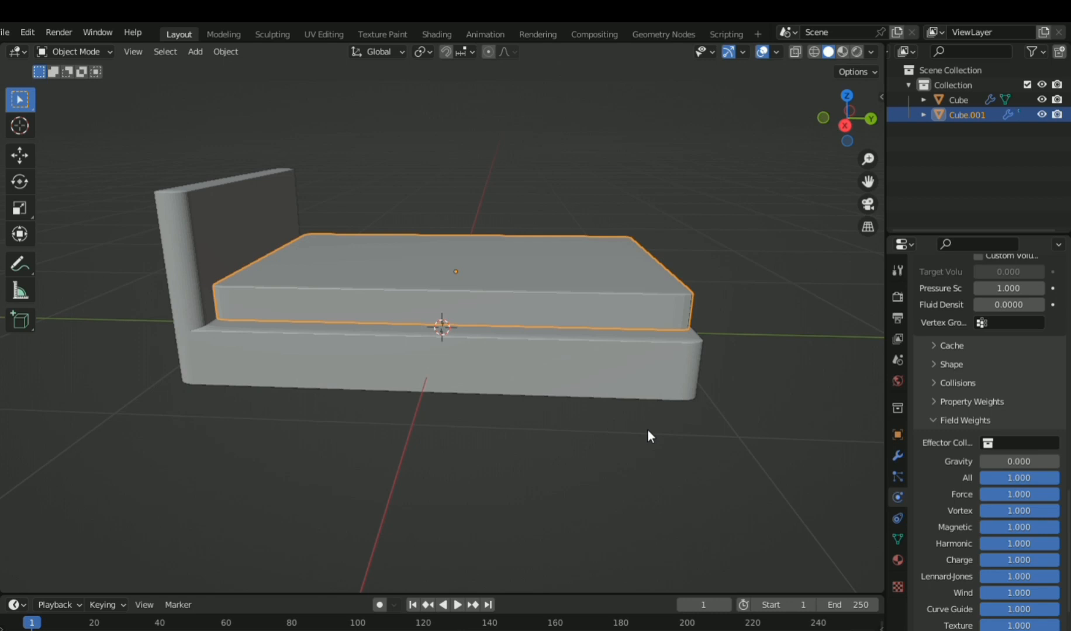
Run the cloth simulation to inflate the mattress, then stop it and set the current frame to 4
click(449, 606)
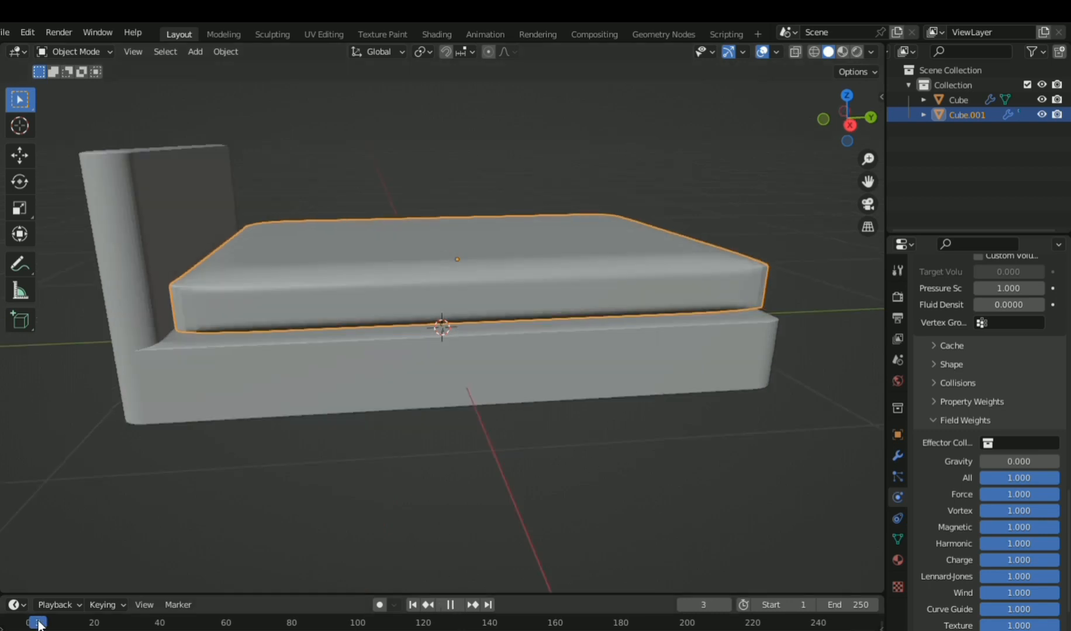
drag(40, 624, 42, 625)
click(713, 607)
text(4)
key(Return)
middle_drag(507, 349, 760, 357)
scroll(910, 336, up, 3)
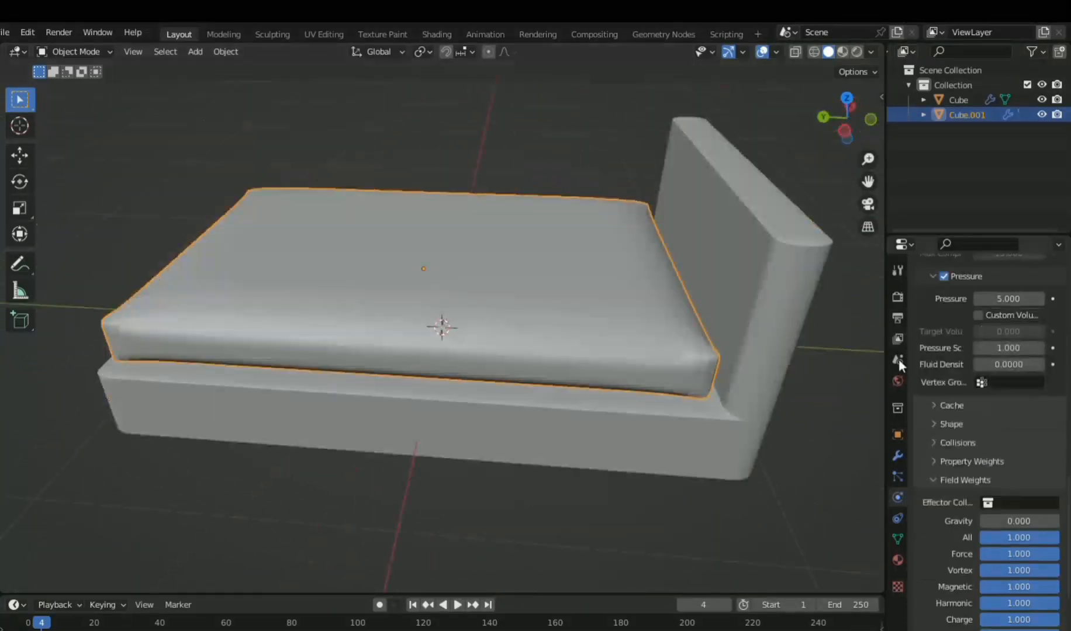
Apply the mattress's Subdivision Surface and Cloth modifiers to keep its inflated shape
click(898, 456)
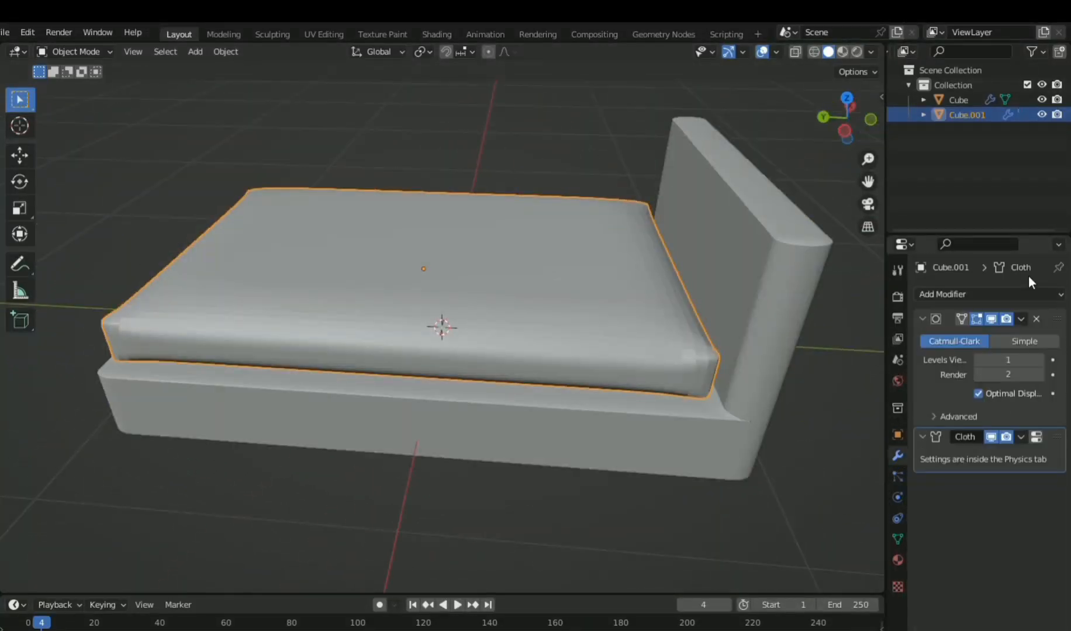
click(1019, 319)
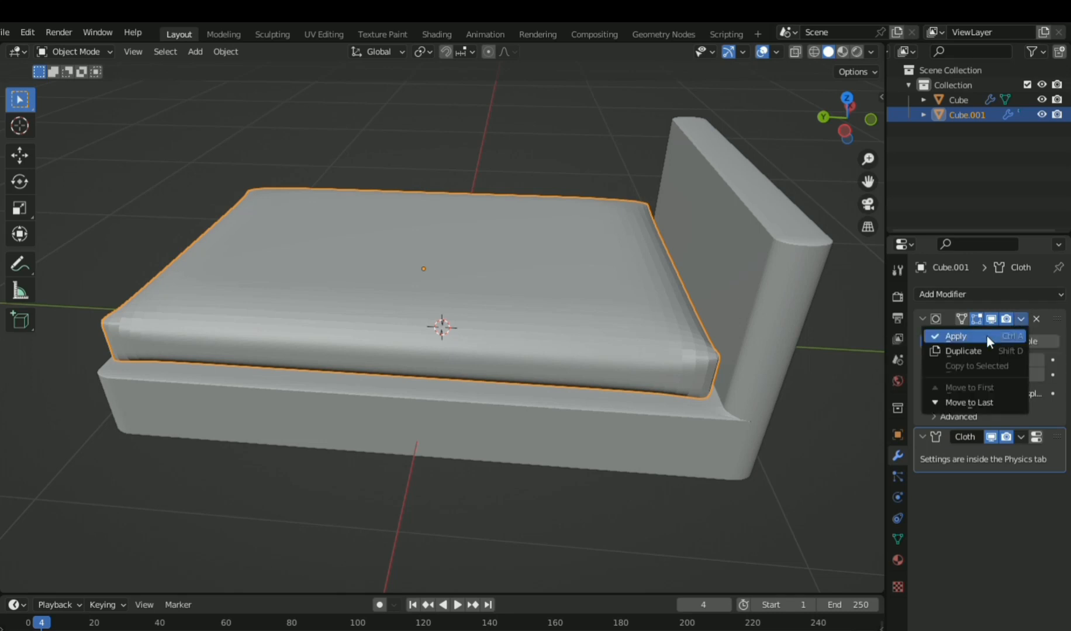
click(986, 336)
click(1021, 319)
click(974, 333)
middle_drag(643, 327, 471, 263)
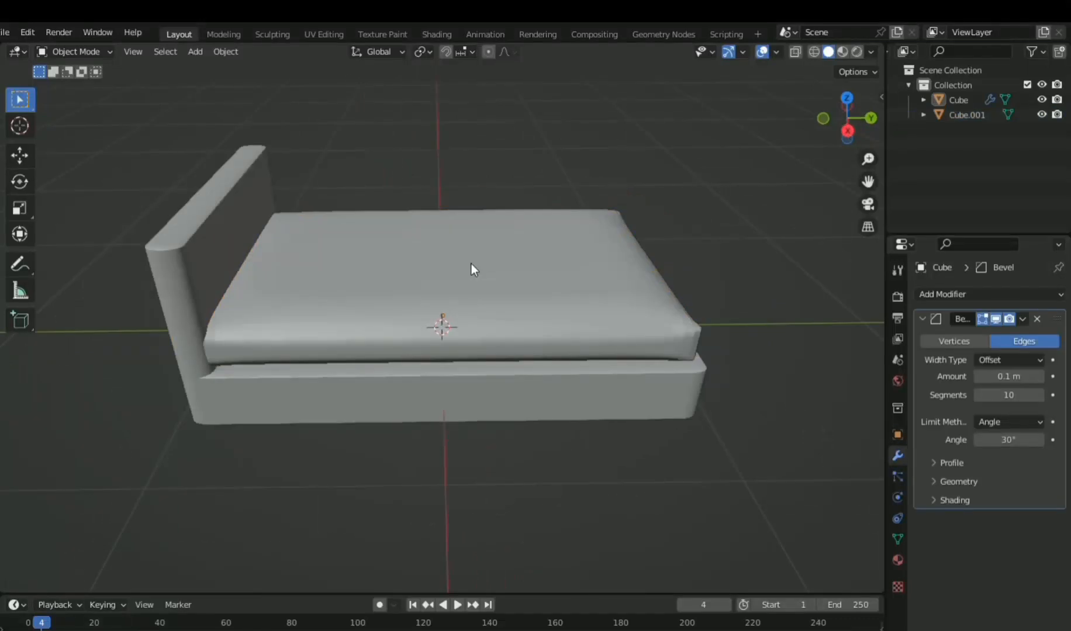
Add a mesh plane for the blanket and raise it along Z above the mattress
scroll(493, 204, up, 2)
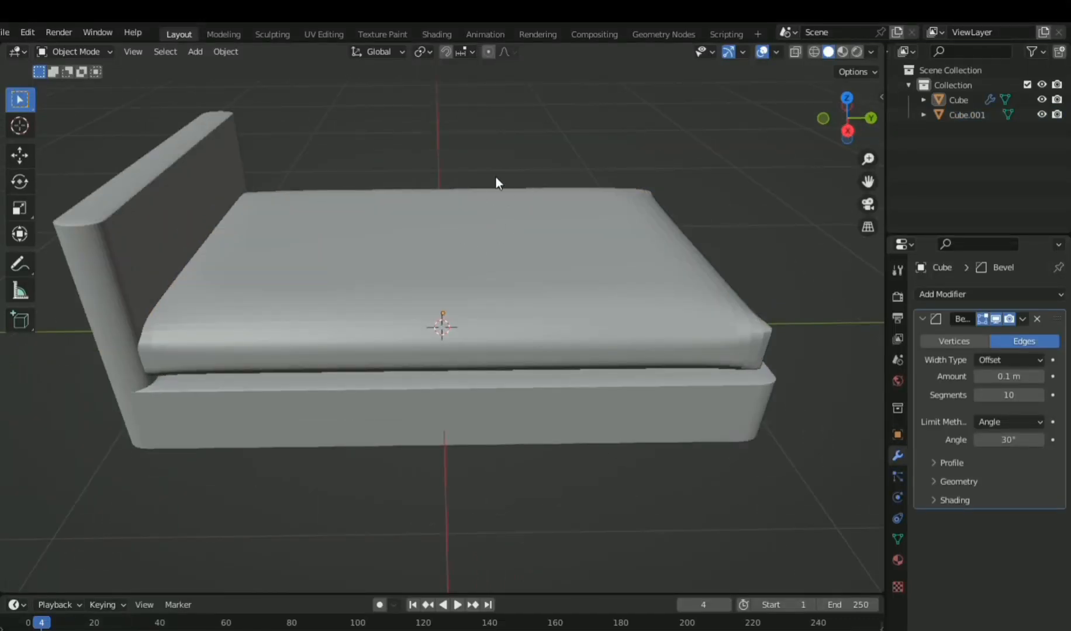
scroll(421, 185, down, 1)
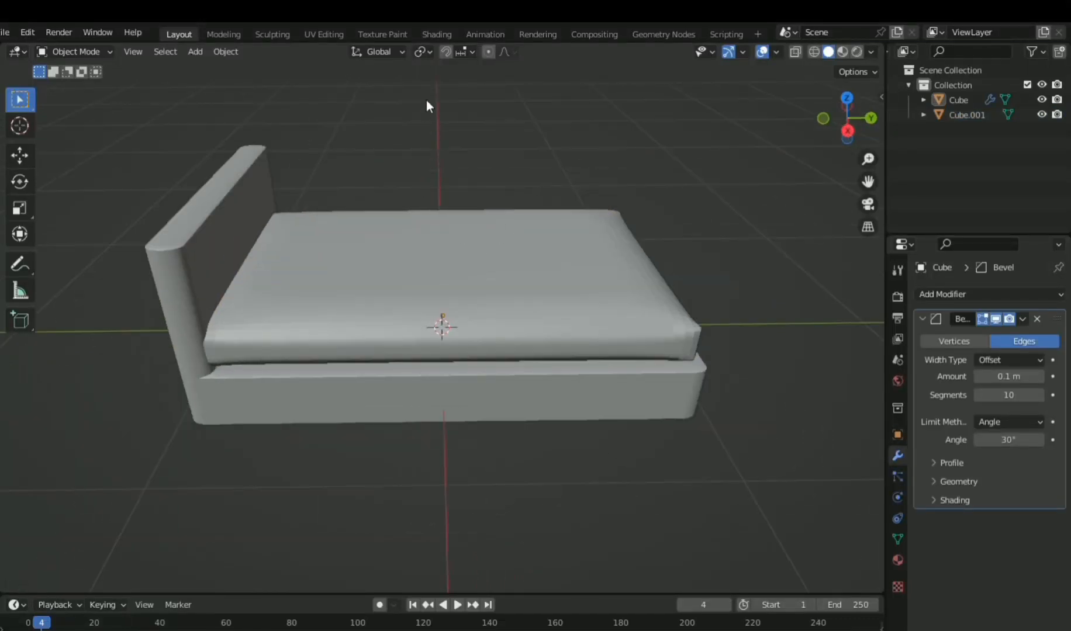
click(199, 52)
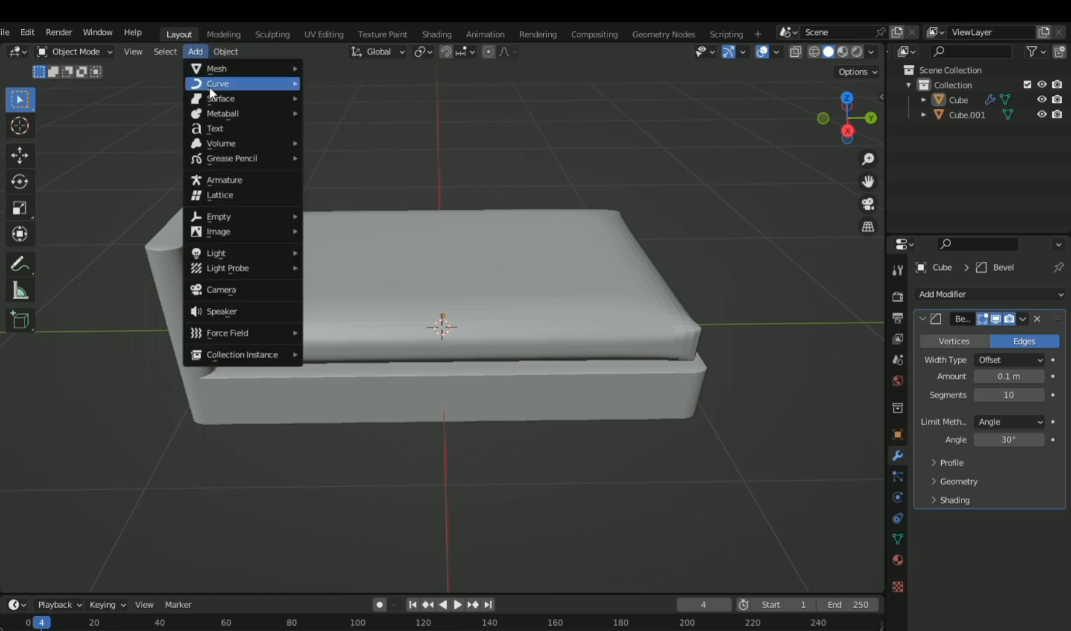
mouse_move(247, 71)
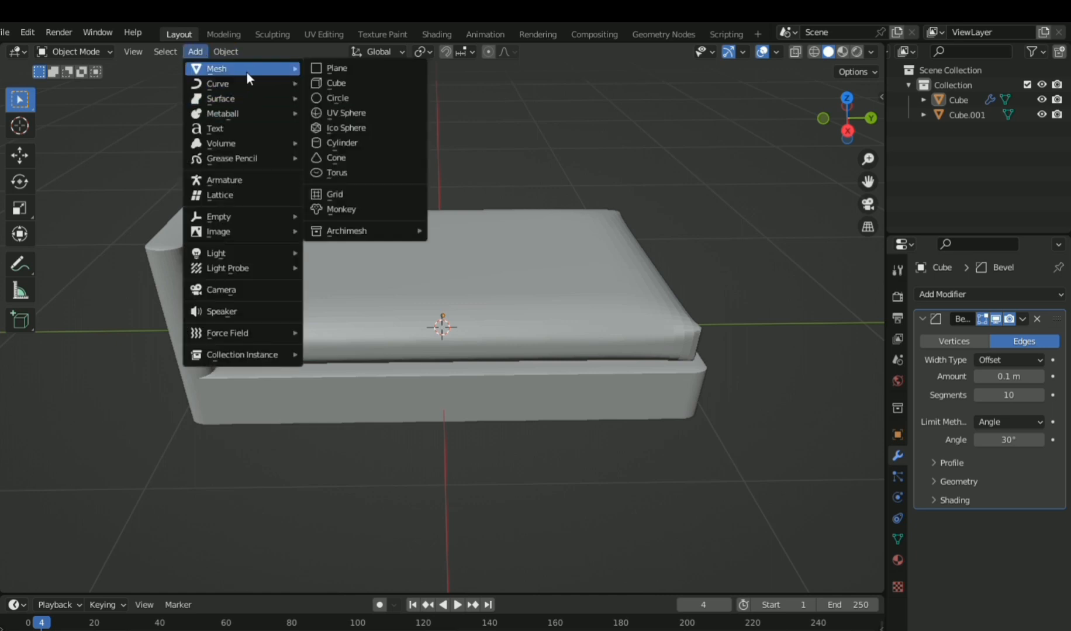
click(328, 71)
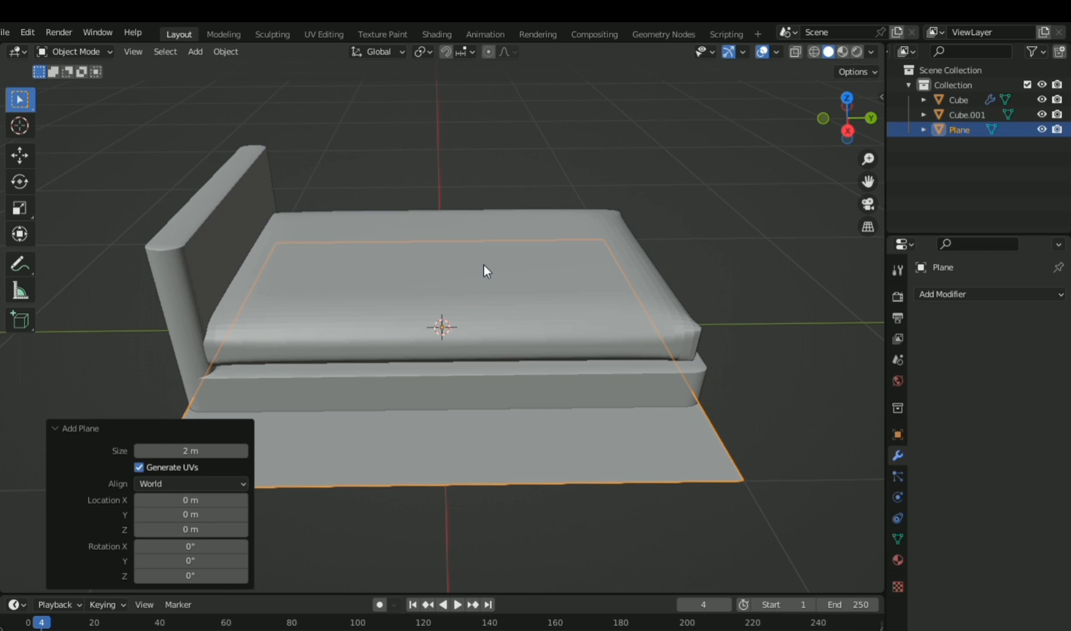
key(g)
key(z)
click(507, 101)
Scale the blanket plane overall and along Y, and shift it about 0.16 m along Y to fit over the mattress
middle_drag(508, 101, 319, 246)
scroll(420, 213, down, 2)
scroll(432, 244, up, 1)
key(s)
click(433, 263)
key(s)
key(y)
click(439, 255)
key(s)
key(y)
click(439, 251)
key(g)
key(y)
click(446, 281)
Lower the blanket plane to just above the mattress and widen it along X so it overhangs both sides
middle_drag(446, 281, 605, 161)
key(g)
key(z)
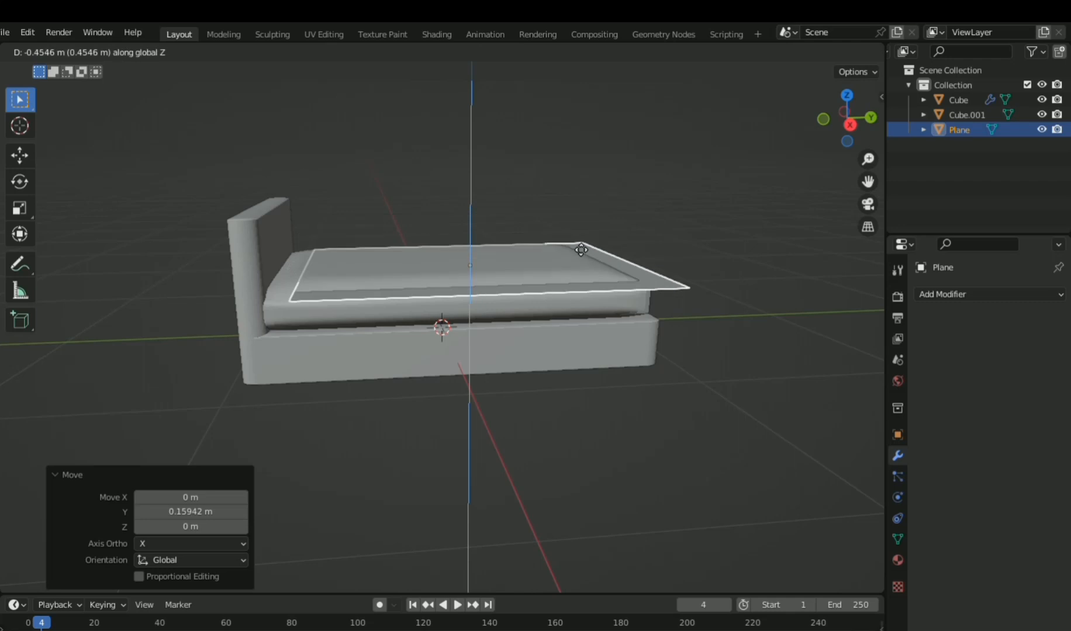
click(583, 243)
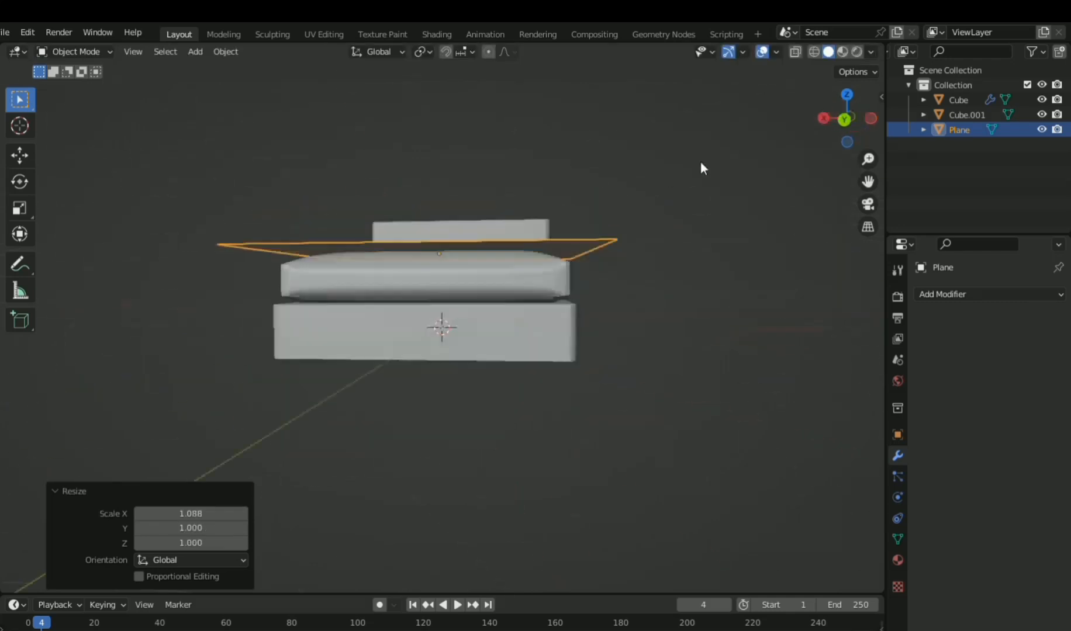
middle_drag(701, 164, 624, 314)
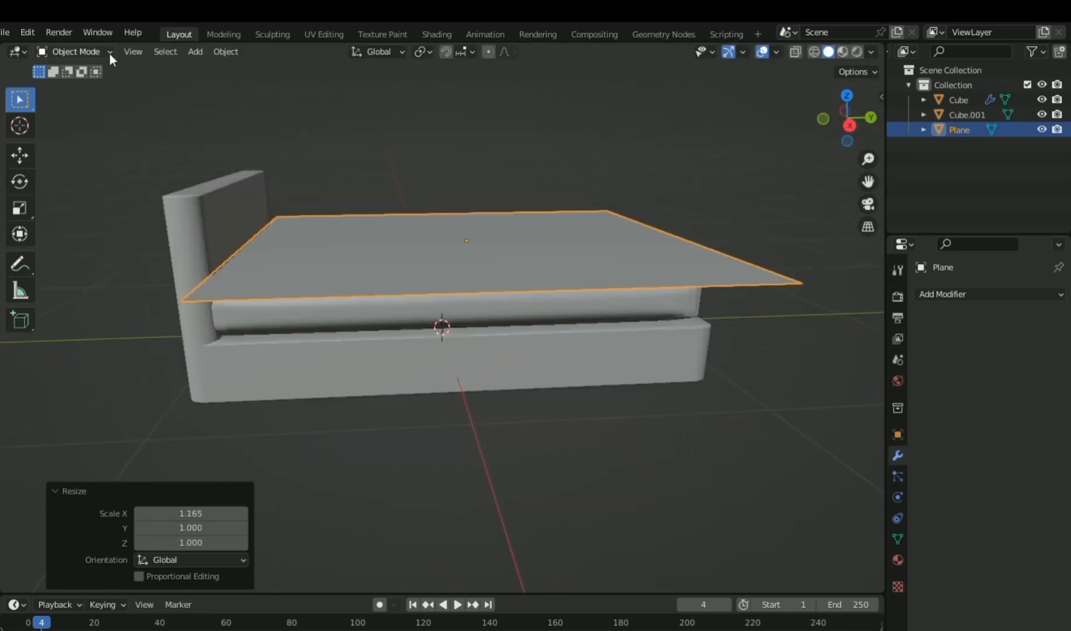
Subdivide the blanket plane in Edit Mode with a high number of cuts
click(109, 54)
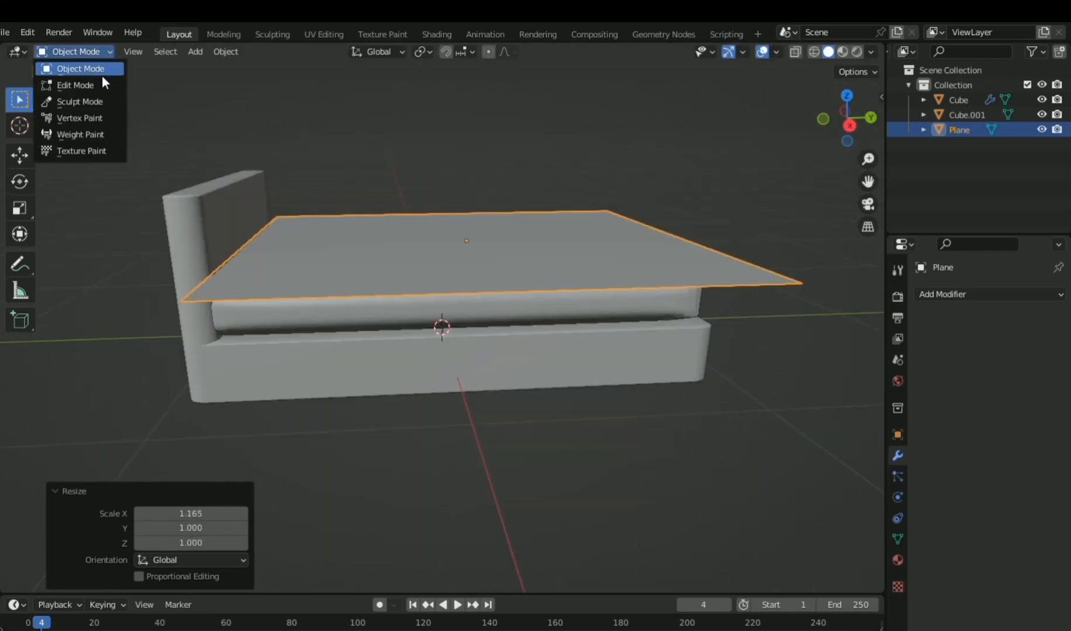
click(102, 82)
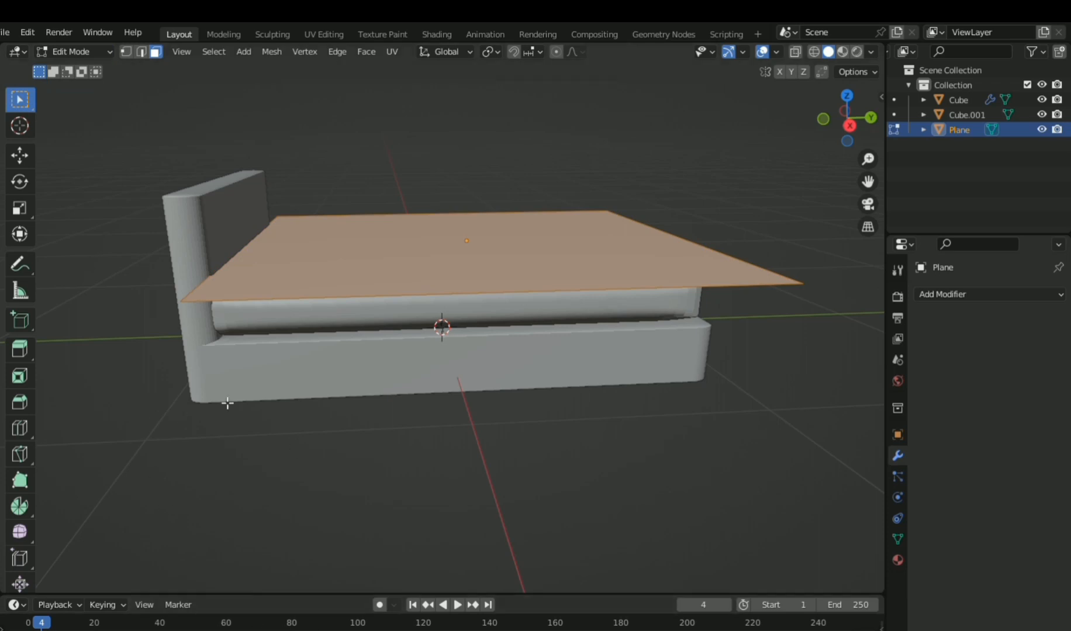
right_click(327, 274)
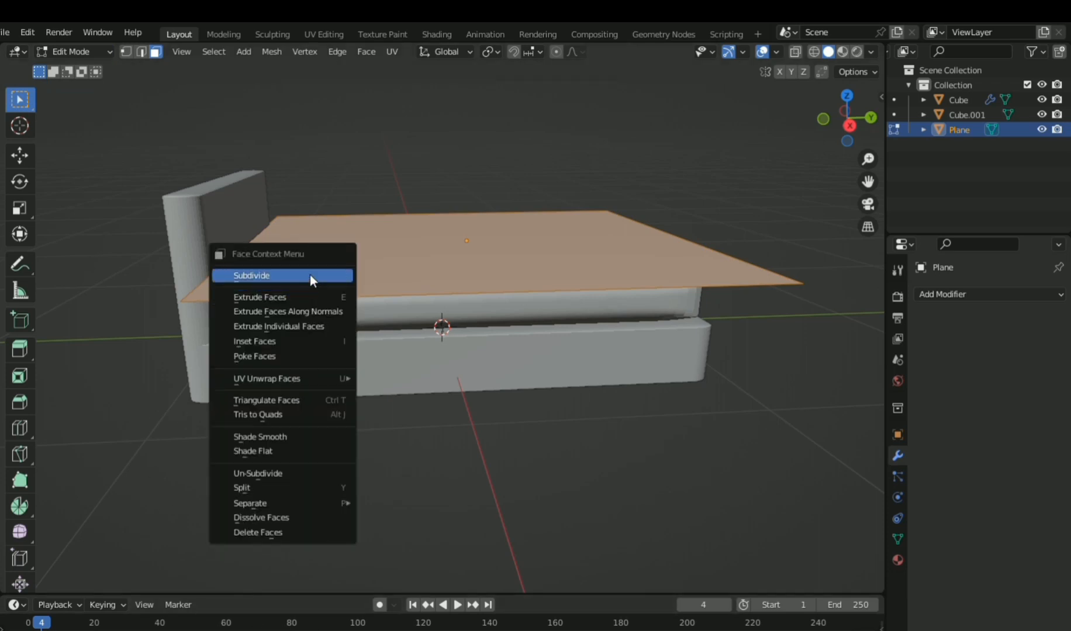
click(310, 276)
click(211, 478)
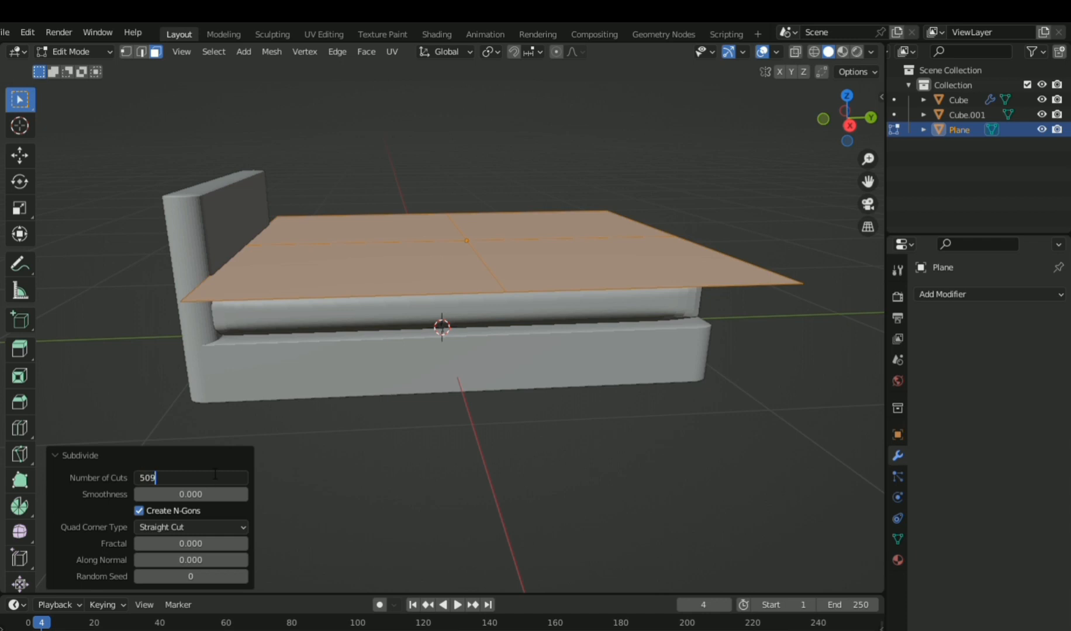
key(Return)
Return to Object Mode and give the blanket plane a Catmull-Clark Subdivision Surface modifier with viewport level 1
click(80, 50)
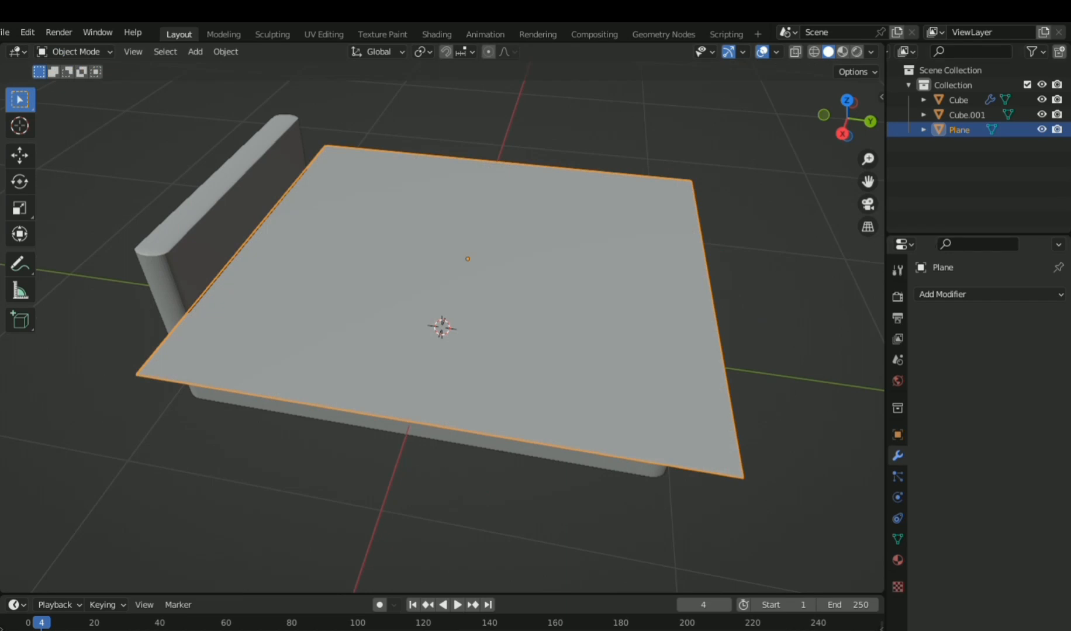
click(997, 290)
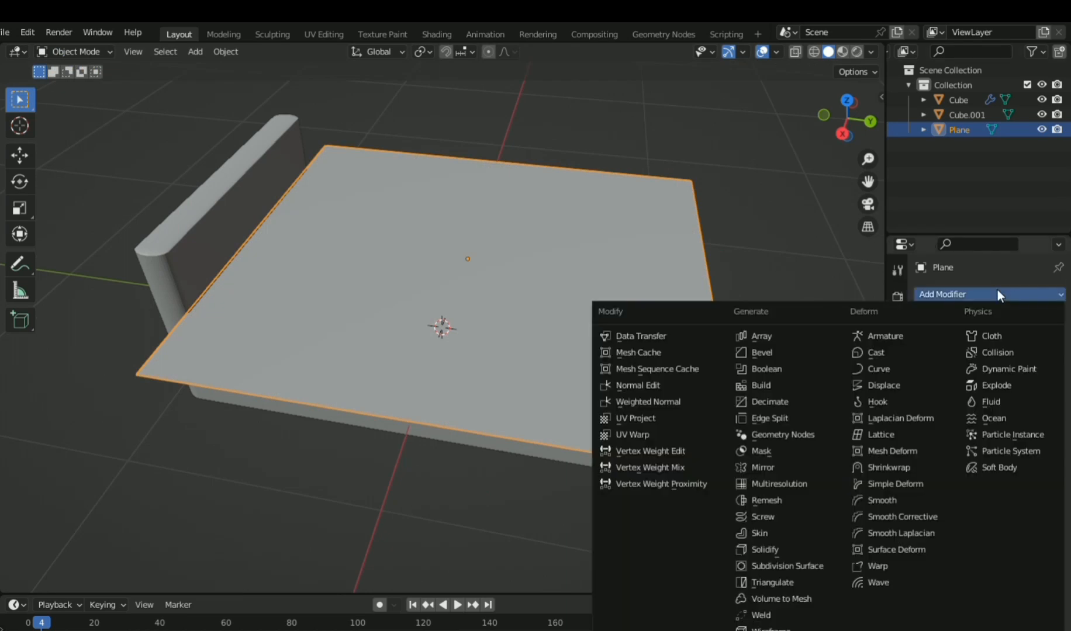
click(786, 566)
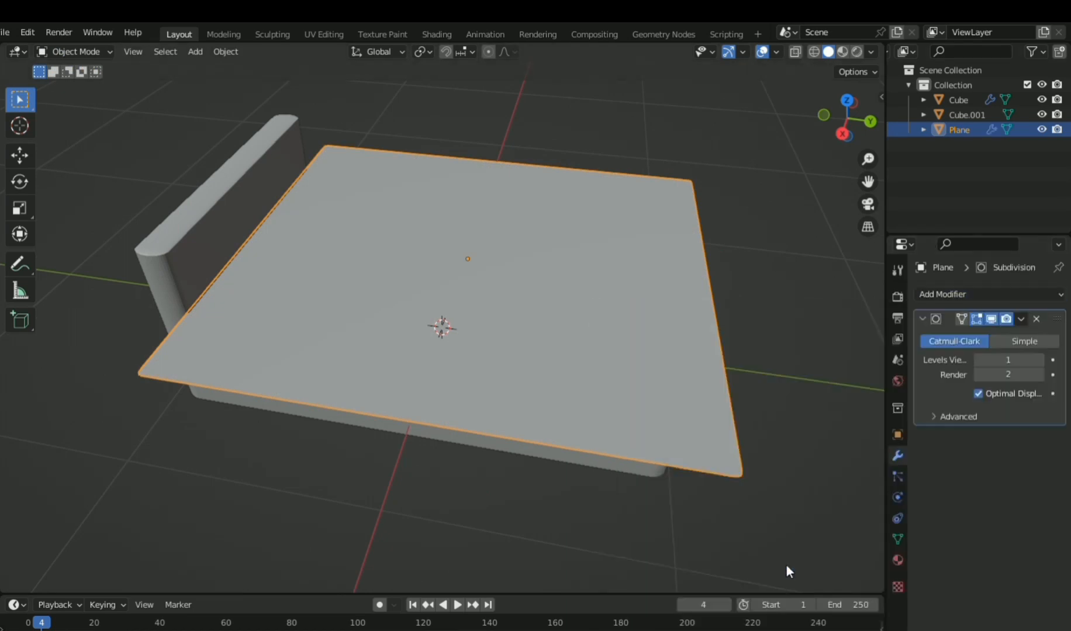
Add Collision physics to both the bed frame and the mattress
click(898, 498)
middle_drag(653, 353, 675, 312)
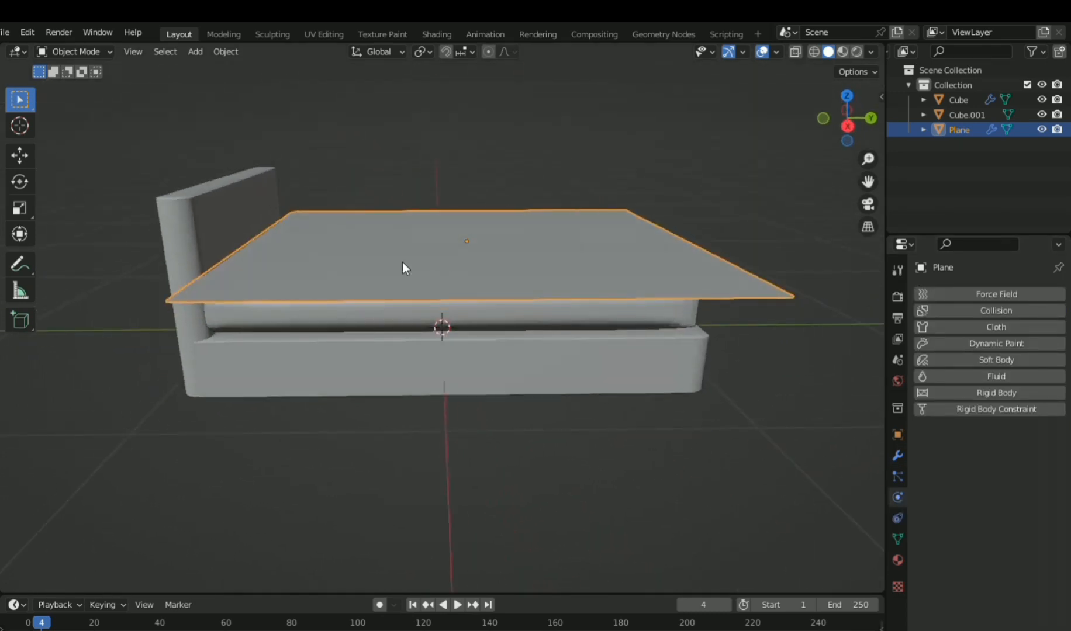
click(225, 220)
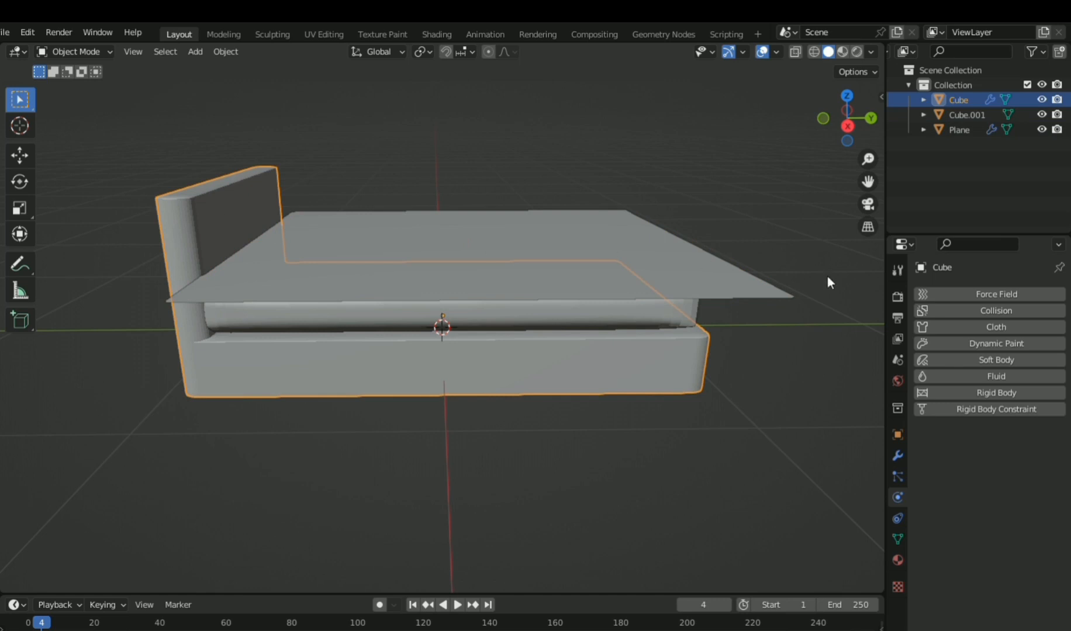
click(990, 312)
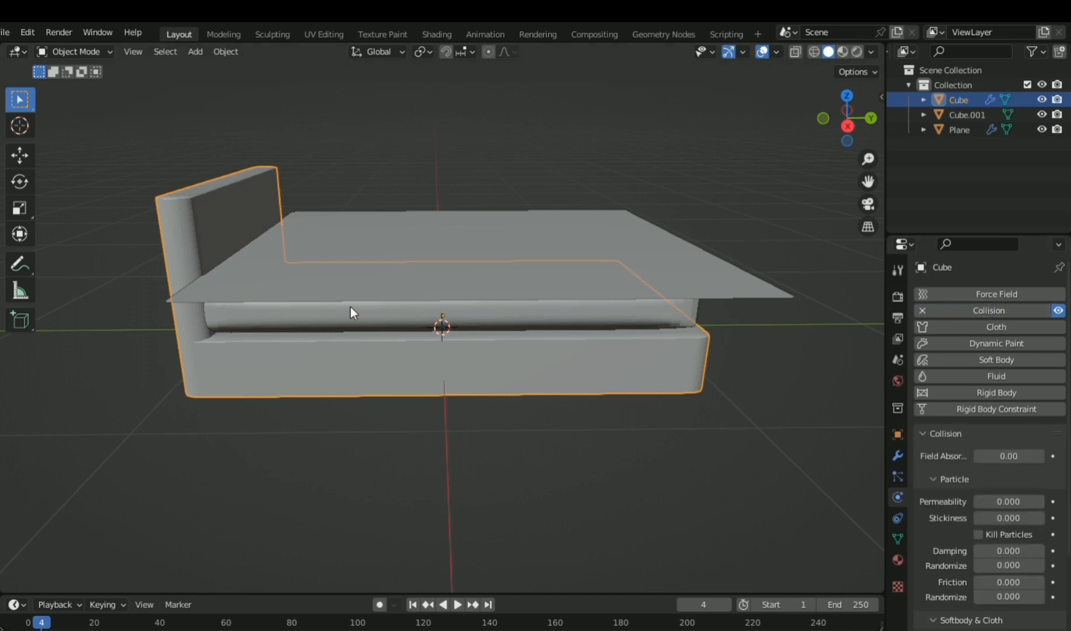
click(350, 308)
click(1001, 311)
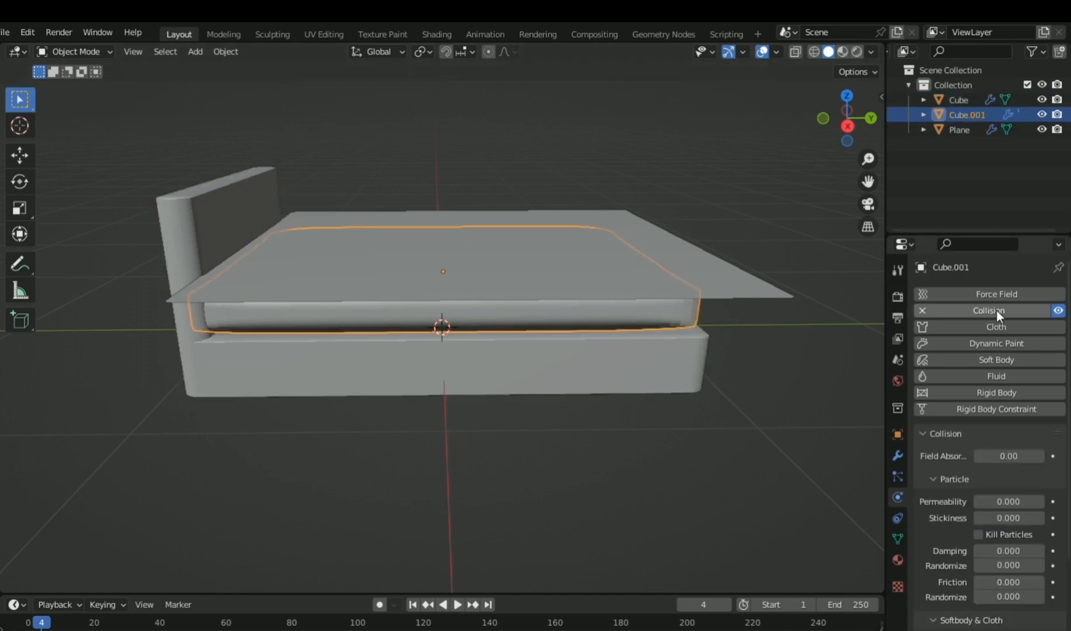
click(432, 351)
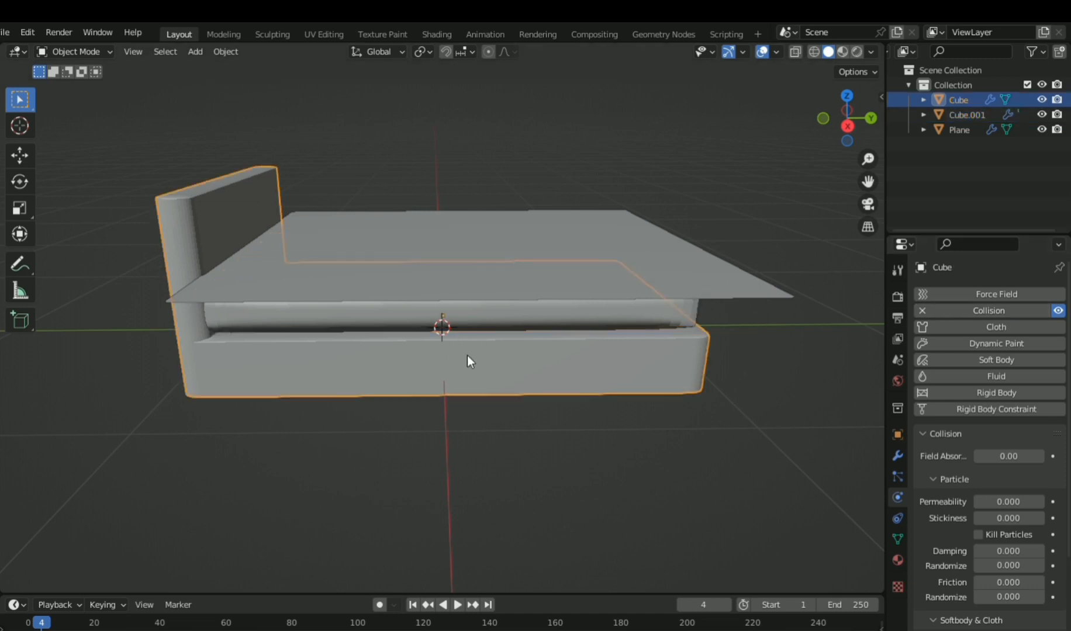
click(561, 318)
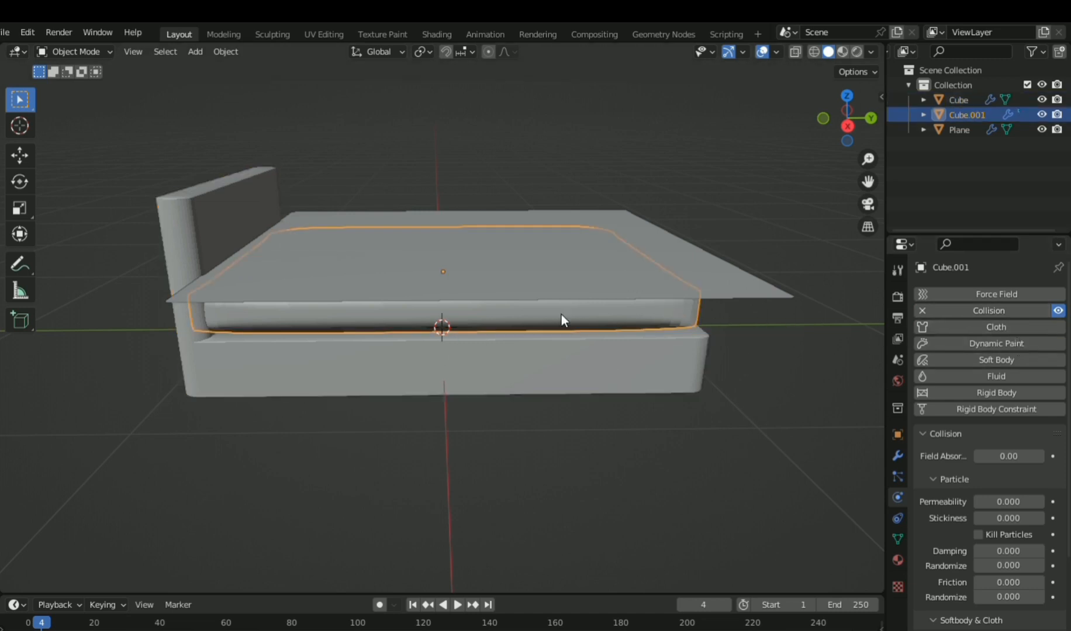
Add Collision and Cloth physics to the blanket plane, keeping the default cloth settings
click(707, 273)
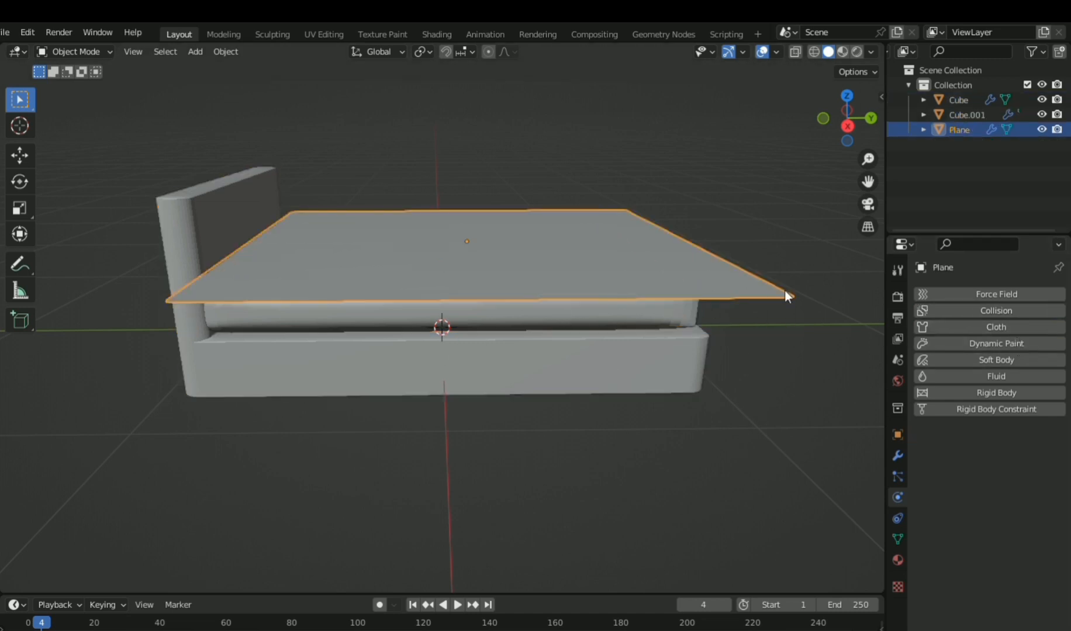
click(972, 313)
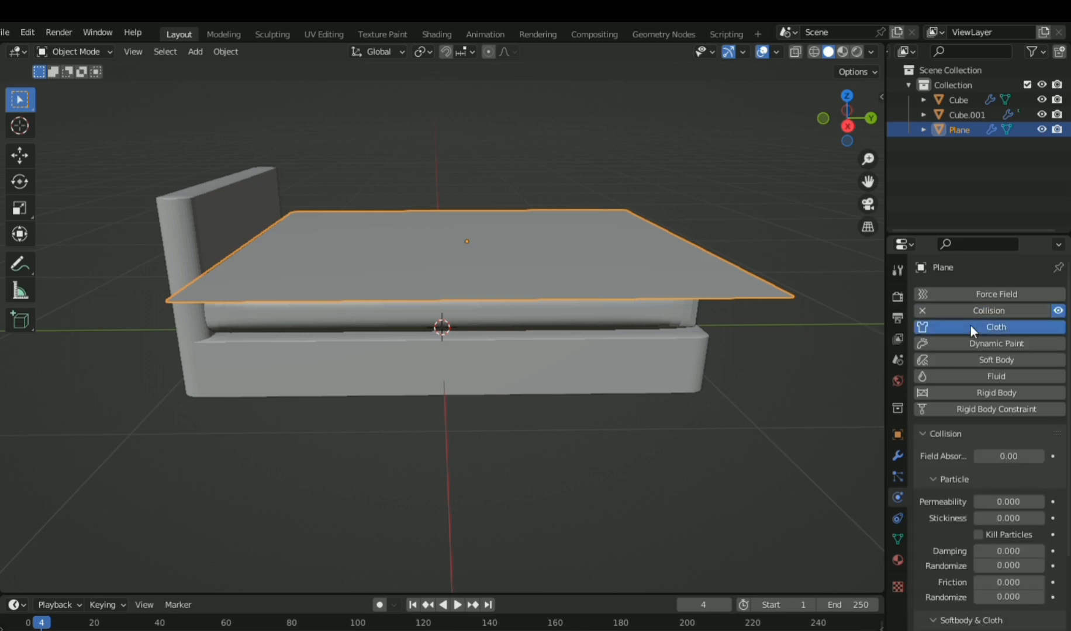
click(971, 326)
scroll(982, 458, down, 12)
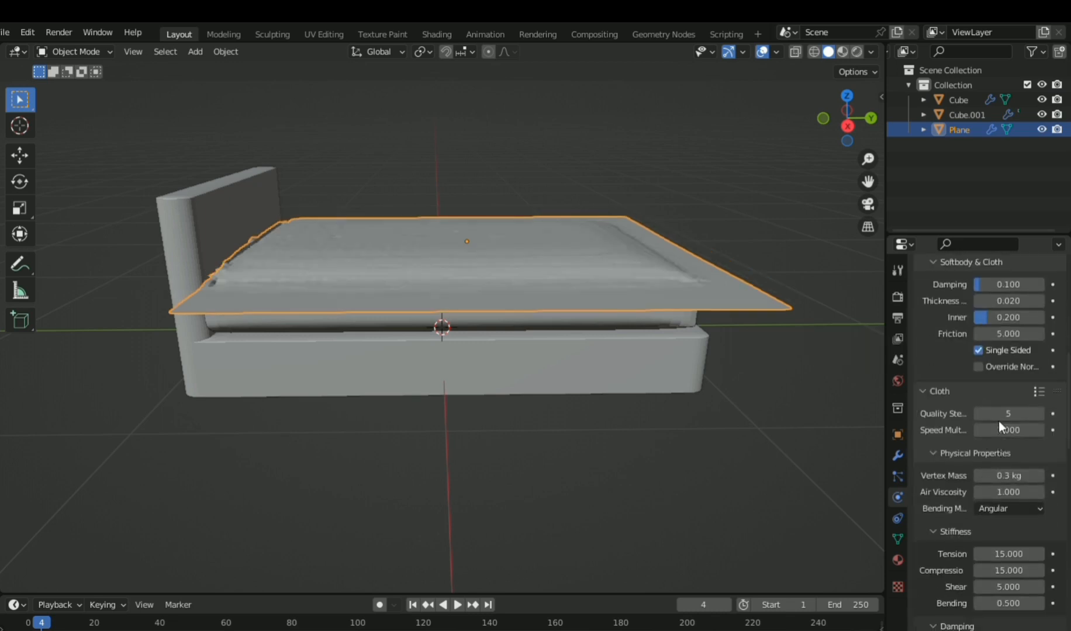
scroll(998, 421, down, 15)
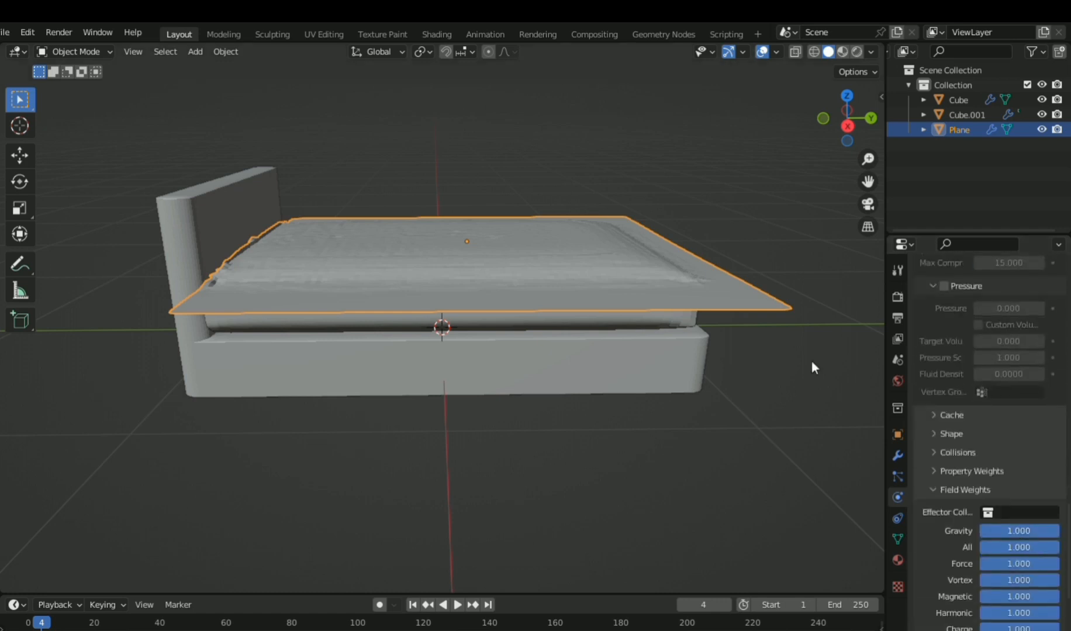
Play the cloth simulation to drape the blanket over the mattress and stop it at frame 36
click(61, 623)
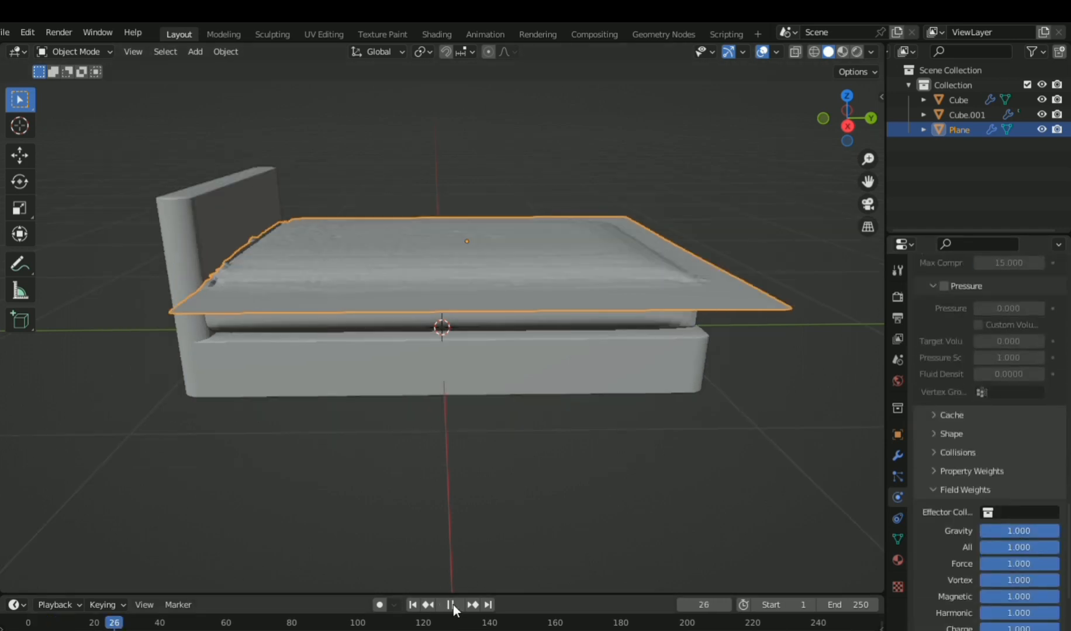
click(457, 605)
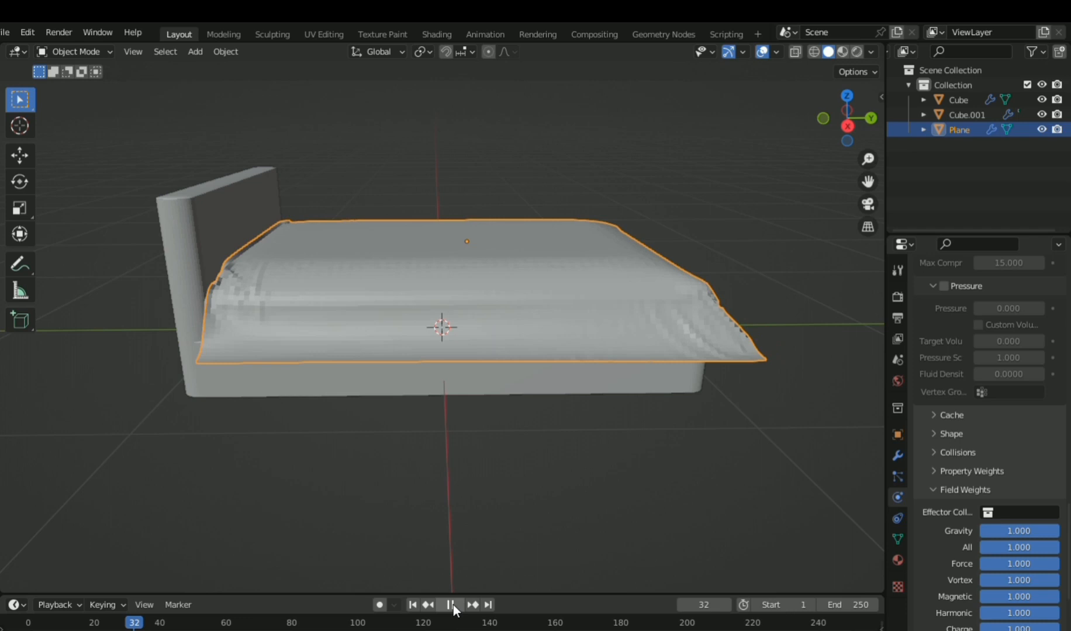
click(452, 606)
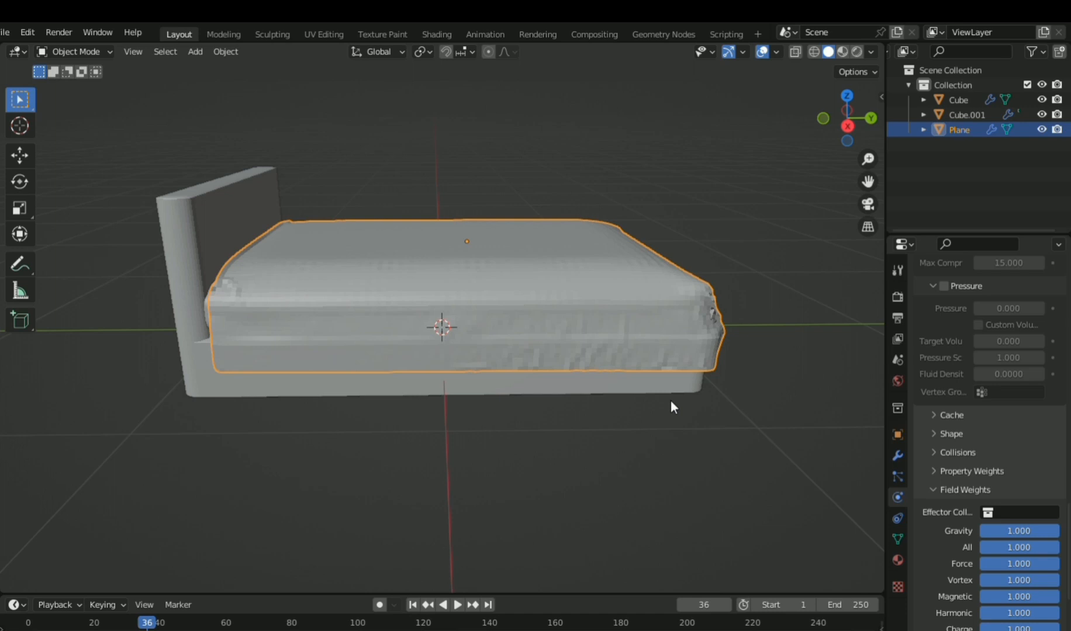
Switch to the Sculpting workspace for the draped blanket and choose the Cloth brush
middle_drag(685, 383, 586, 395)
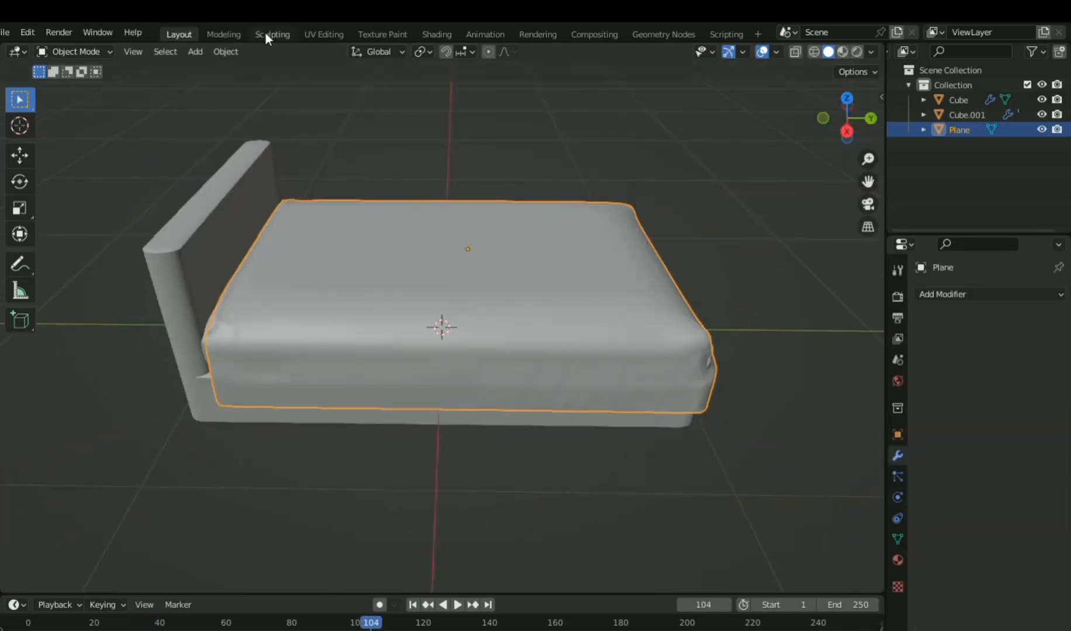
click(270, 33)
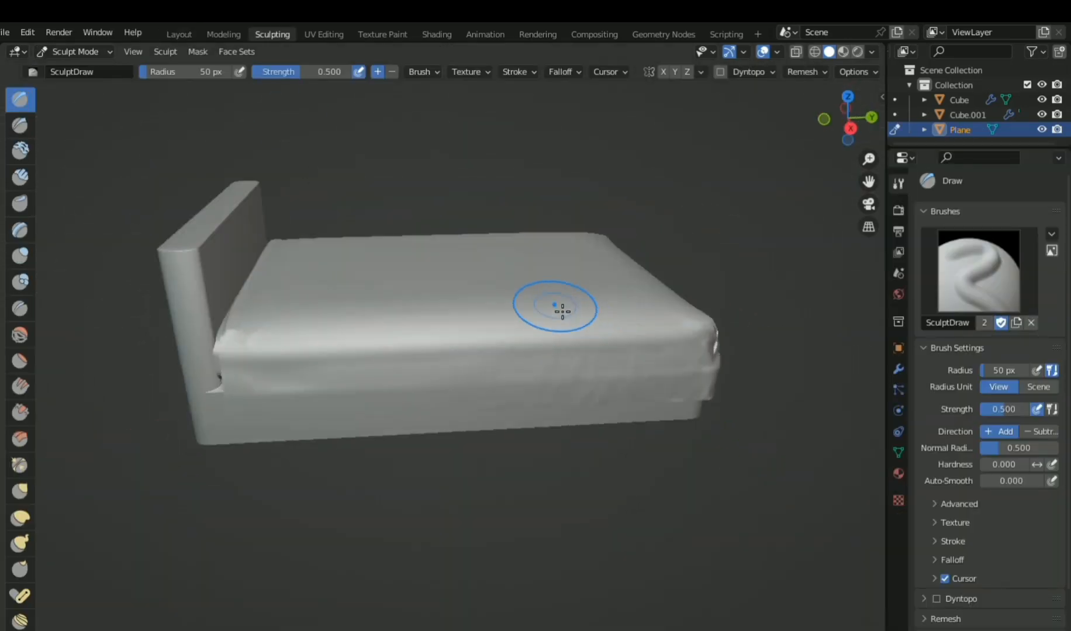
scroll(20, 602, down, 2)
click(19, 546)
right_click(20, 547)
click(20, 543)
Sculpt fabric wrinkles across the blanket's top and sides, reducing the Cloth brush radius to 22 px
drag(446, 346, 520, 313)
key(bracketleft)
key(bracketleft)
key(bracketleft)
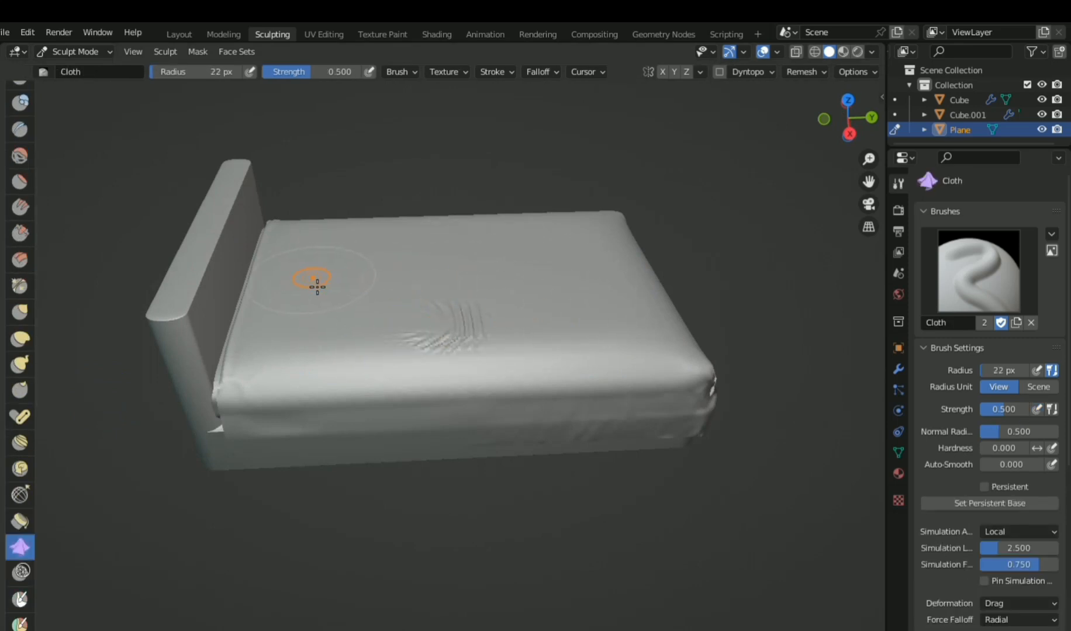
drag(438, 249, 444, 266)
drag(555, 321, 554, 389)
drag(670, 380, 724, 368)
key(ctrl+z)
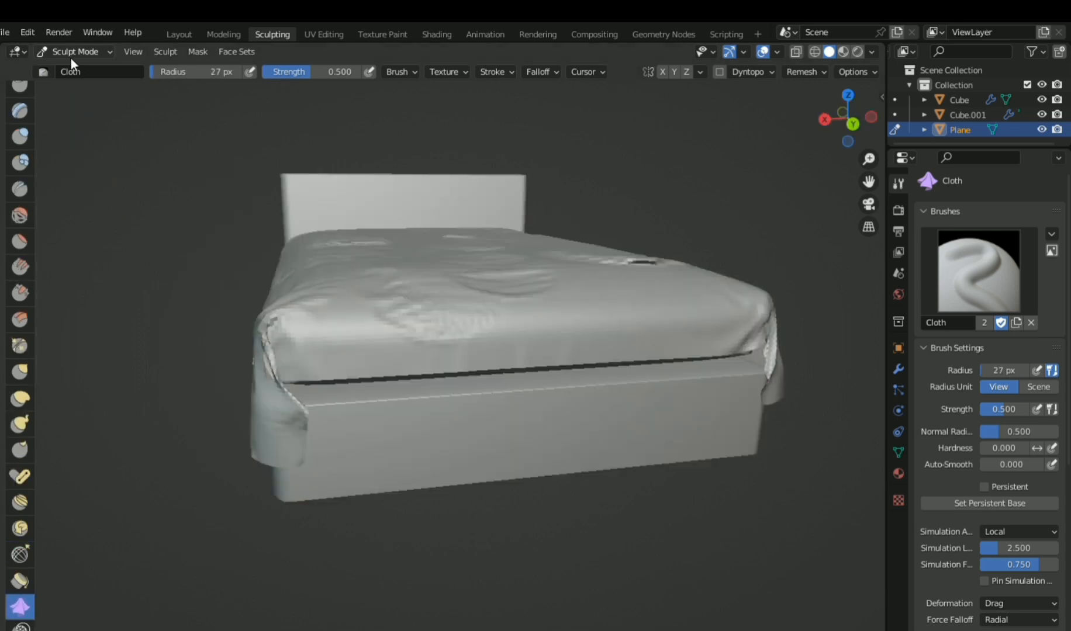
Return to Object Mode and add a cube on the blanket near the headboard, scaled as a pillow block
click(70, 56)
click(67, 68)
click(419, 412)
middle_drag(401, 454, 548, 479)
click(57, 164)
click(20, 321)
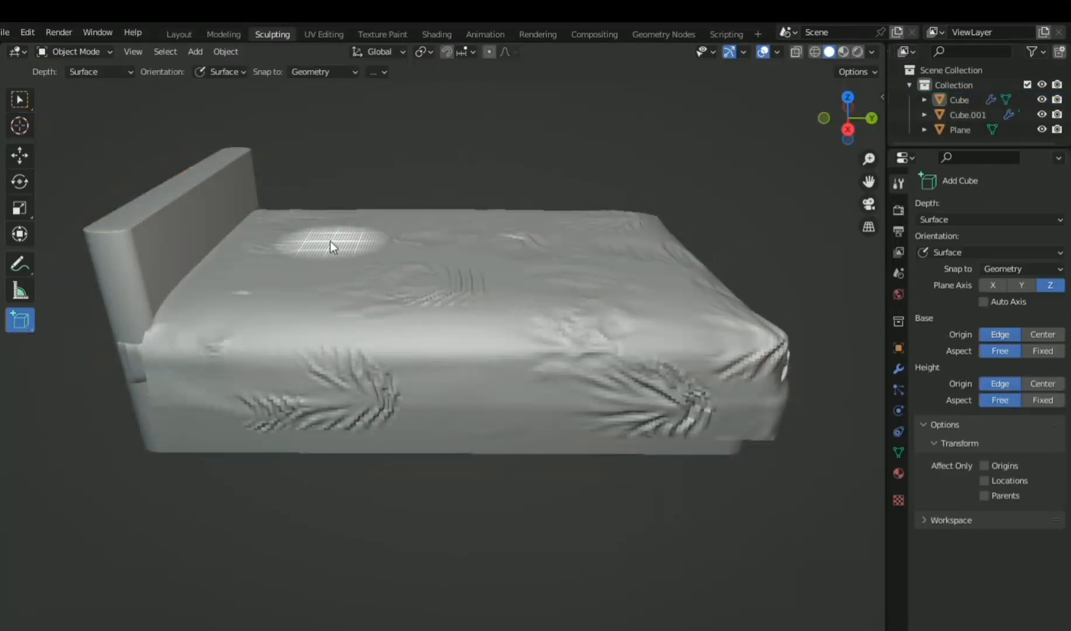
click(340, 245)
middle_drag(340, 248, 271, 274)
key(s)
click(487, 254)
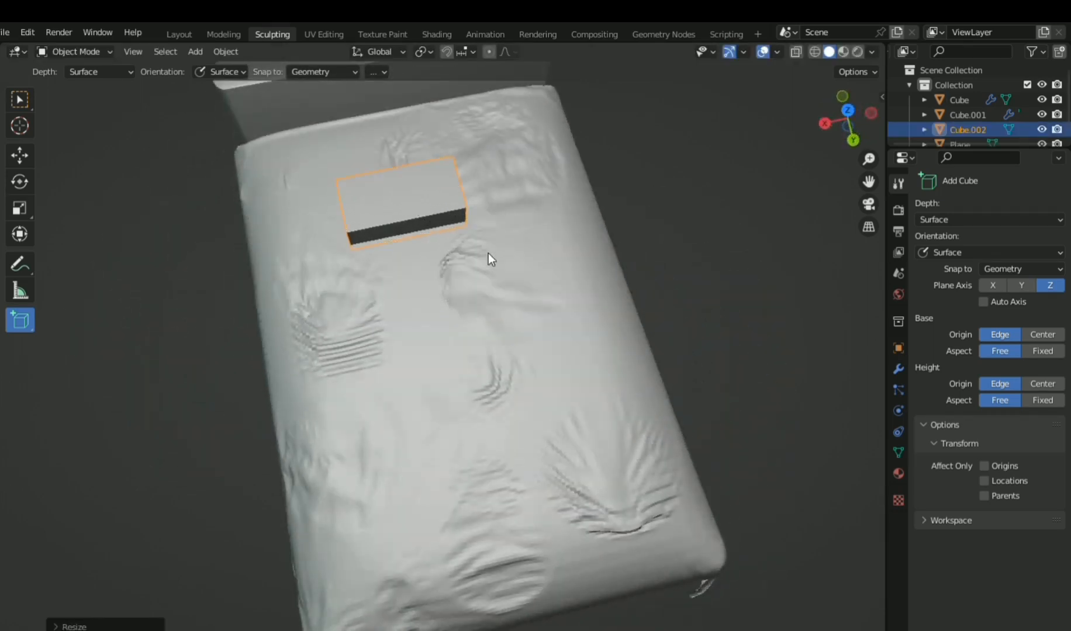
Move the pillow block along Y up to the headboard and flatten it along Z
middle_drag(487, 253, 352, 177)
key(g)
key(y)
click(295, 164)
key(s)
key(z)
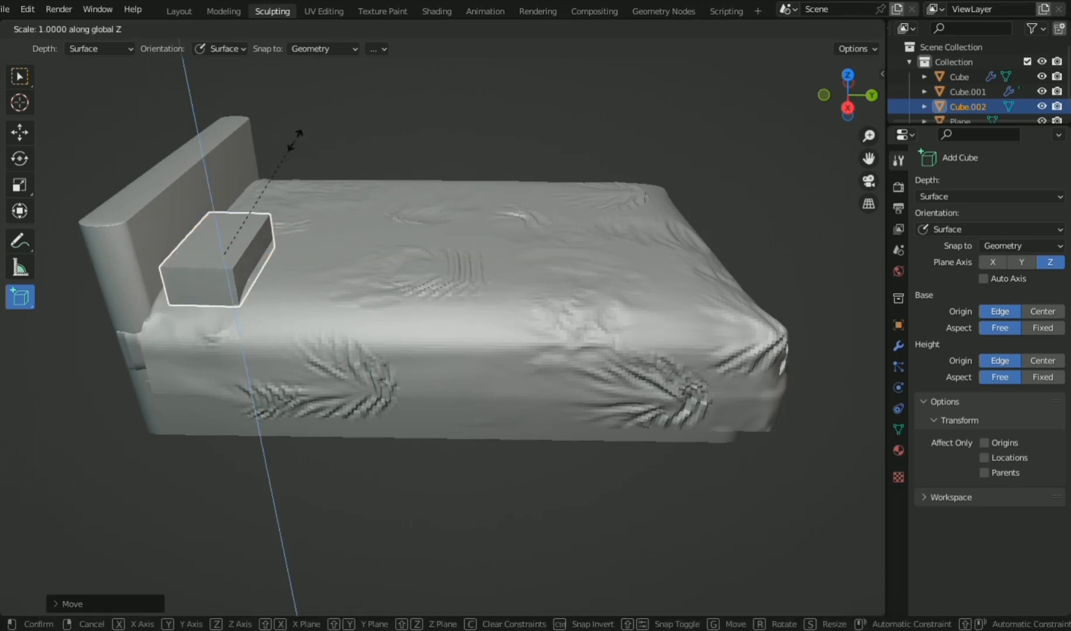
click(267, 198)
middle_drag(276, 205, 286, 234)
scroll(286, 234, up, 1)
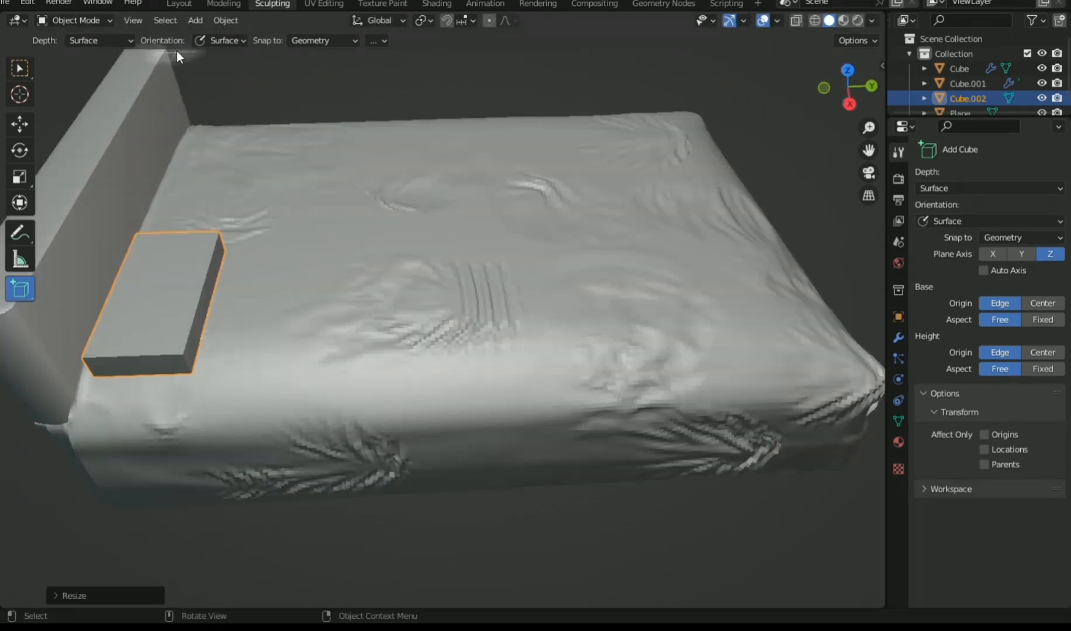
Subdivide all faces of the pillow block in Edit Mode with 25 cuts
click(104, 20)
click(103, 35)
right_click(190, 282)
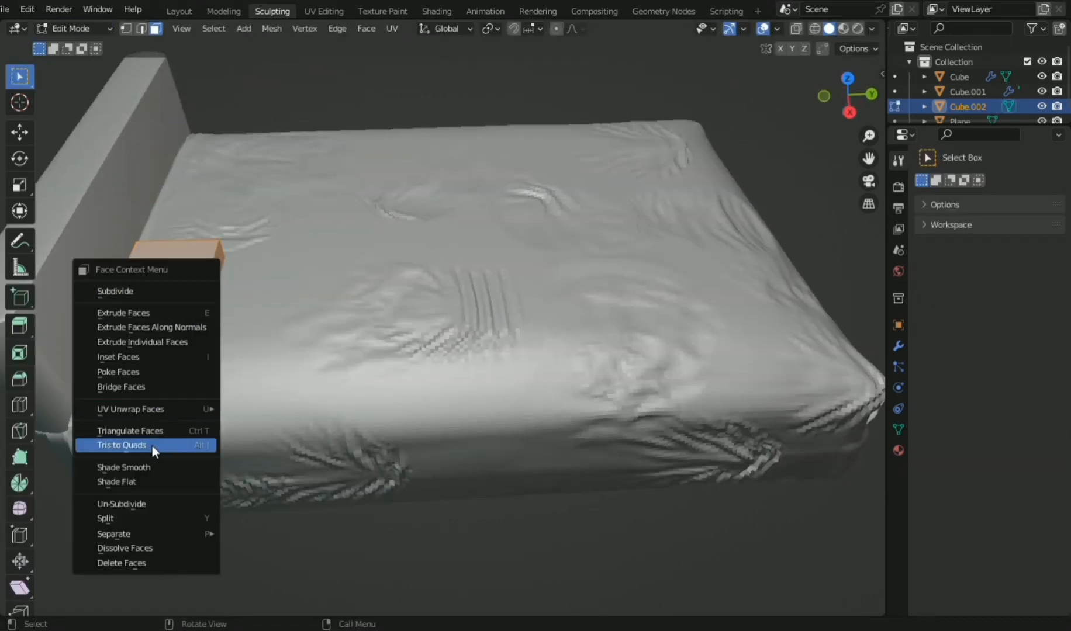
click(136, 290)
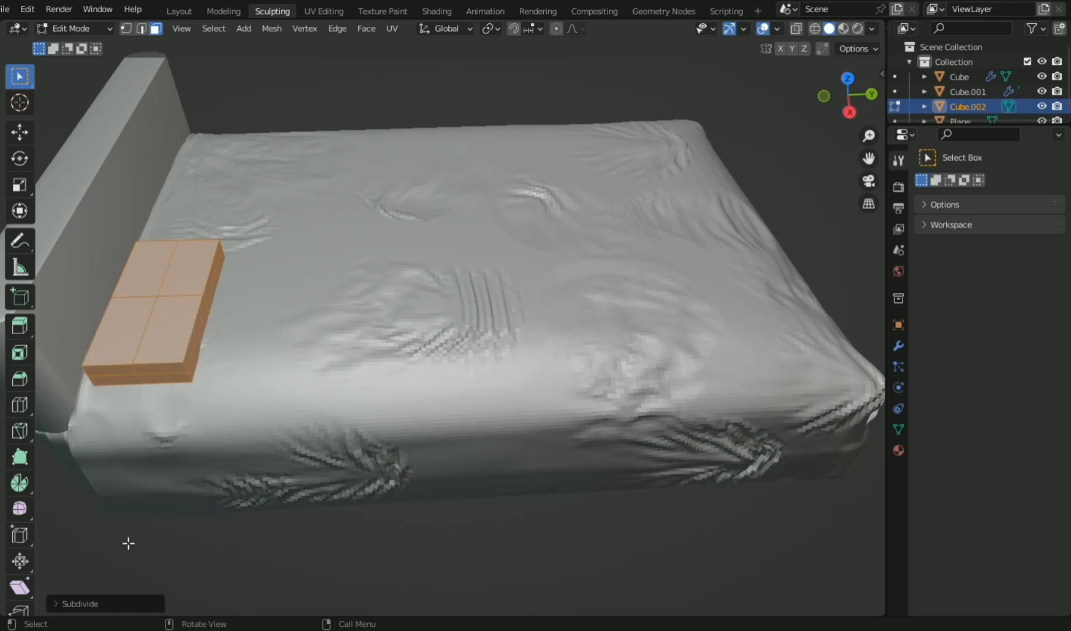
click(93, 604)
click(206, 502)
text(25)
key(Return)
Add a Catmull-Clark Subdivision Surface modifier with viewport level 1 to the pillow block
click(898, 346)
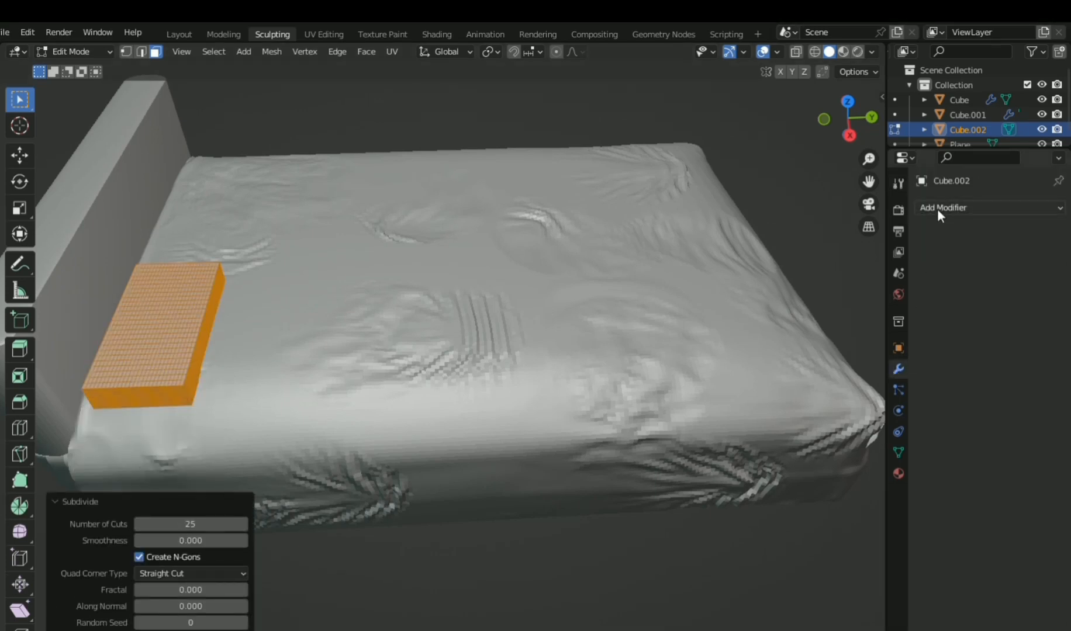
click(937, 208)
click(761, 476)
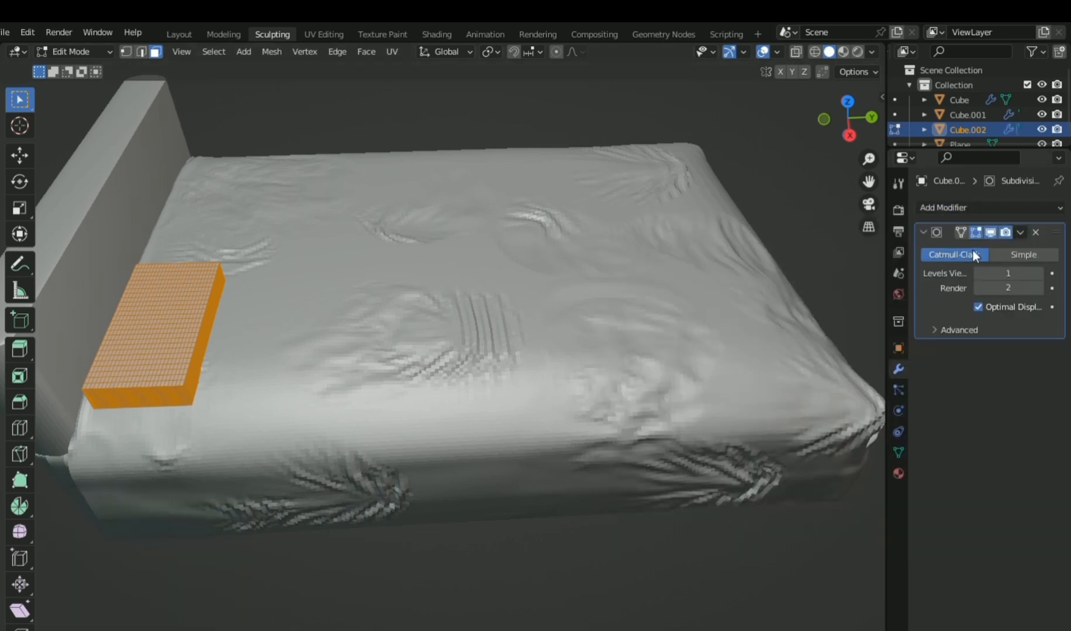
Add Cloth physics to the pillow block, adjust its gravity field weight, and enable Pressure at 5
click(899, 410)
click(968, 244)
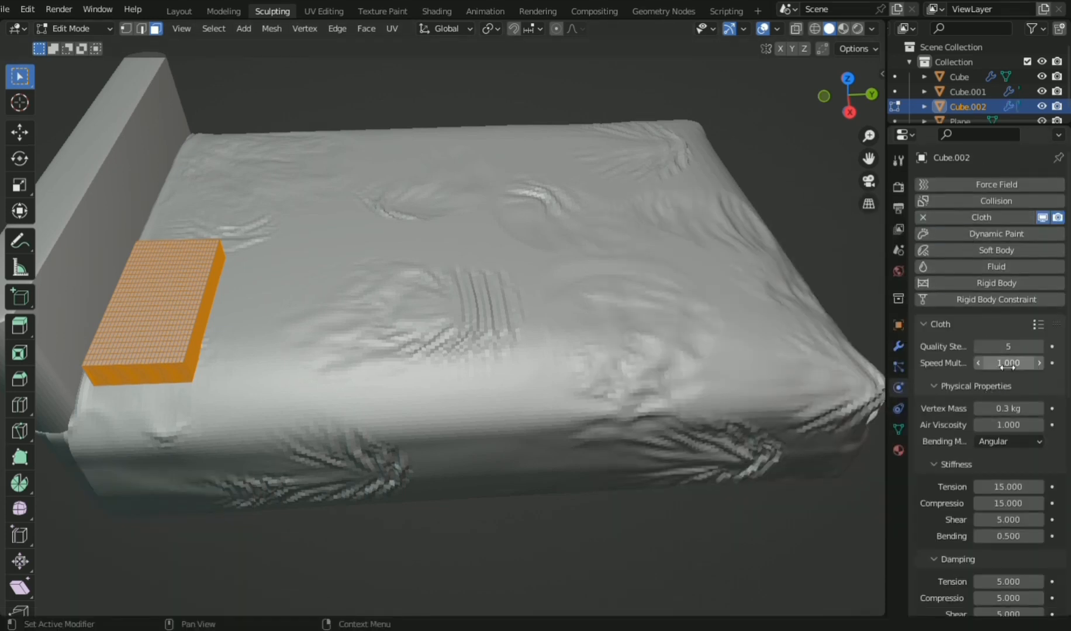
scroll(1007, 366, down, 15)
click(938, 600)
scroll(959, 554, down, 6)
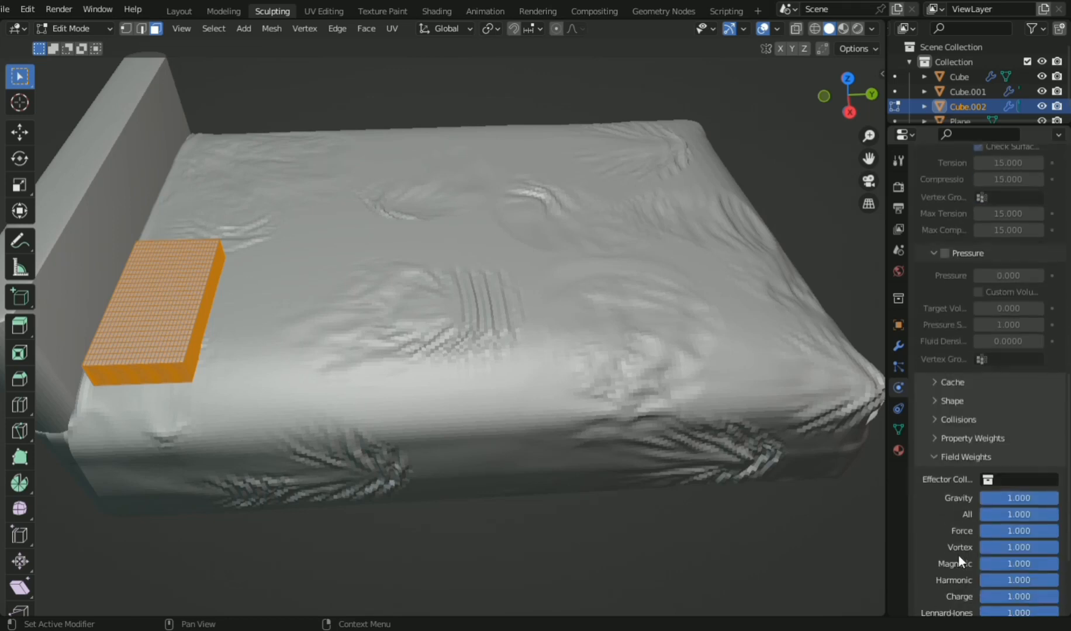
click(1020, 499)
scroll(945, 344, up, 6)
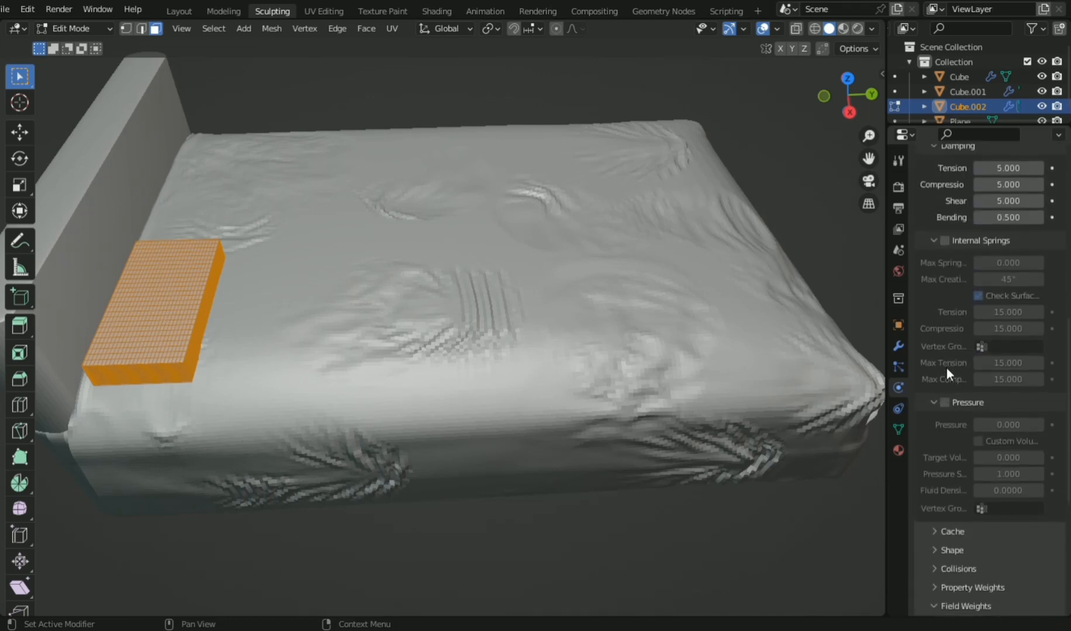
click(937, 403)
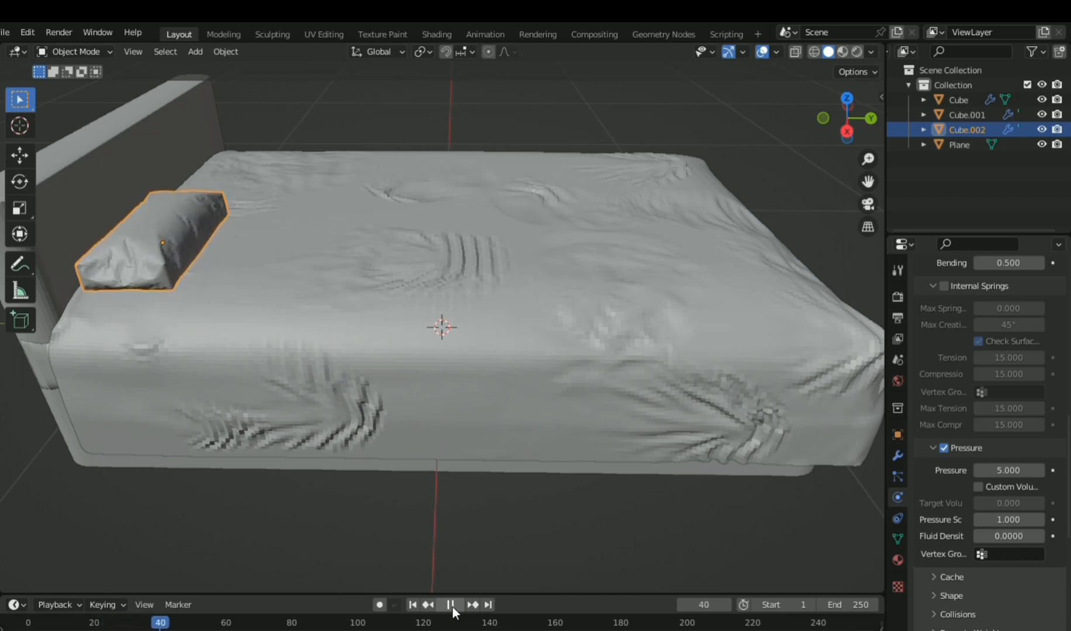
Stop the pillow's inflation simulation at frame 43 and apply its modifiers
click(450, 605)
middle_drag(328, 497, 182, 252)
click(897, 455)
click(1020, 319)
click(1004, 336)
Sculpt the inflated pillow's edges in the Sculpting workspace with the Draw brush at a 10 px radius
mouse_move(220, 236)
middle_down()
mouse_move(210, 281)
mouse_move(213, 252)
middle_up()
click(268, 35)
scroll(157, 321, down, 8)
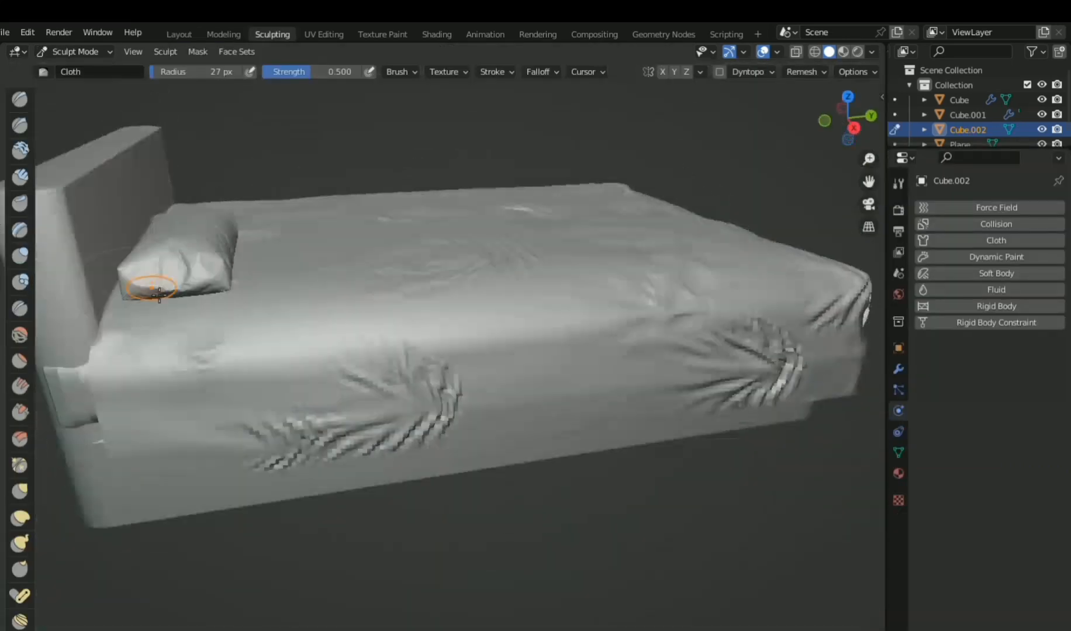
click(20, 99)
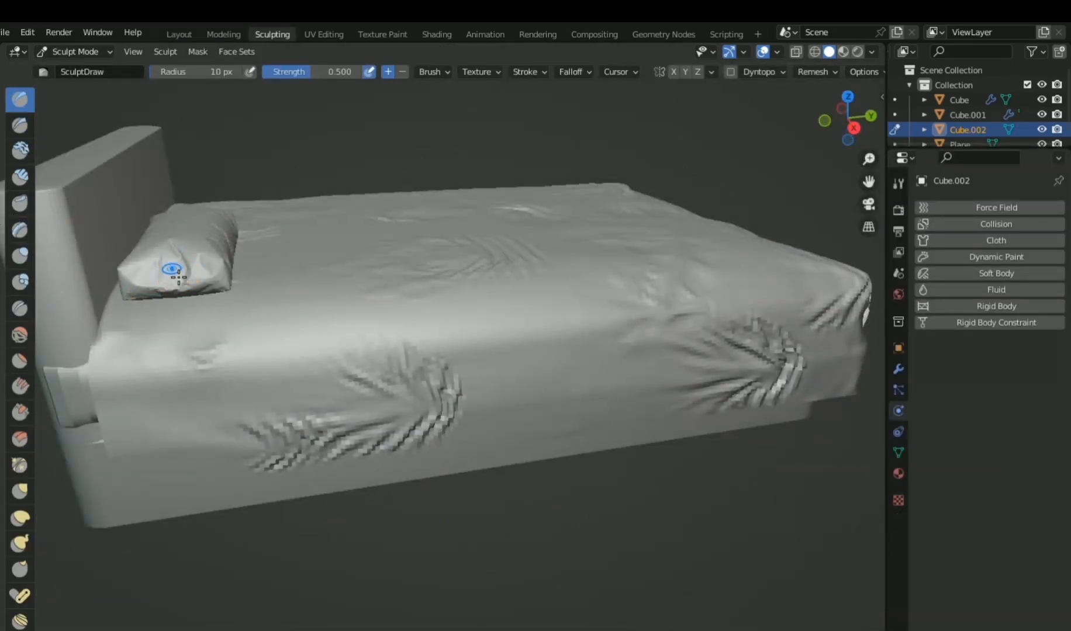
middle_drag(207, 298, 166, 265)
middle_drag(231, 217, 729, 146)
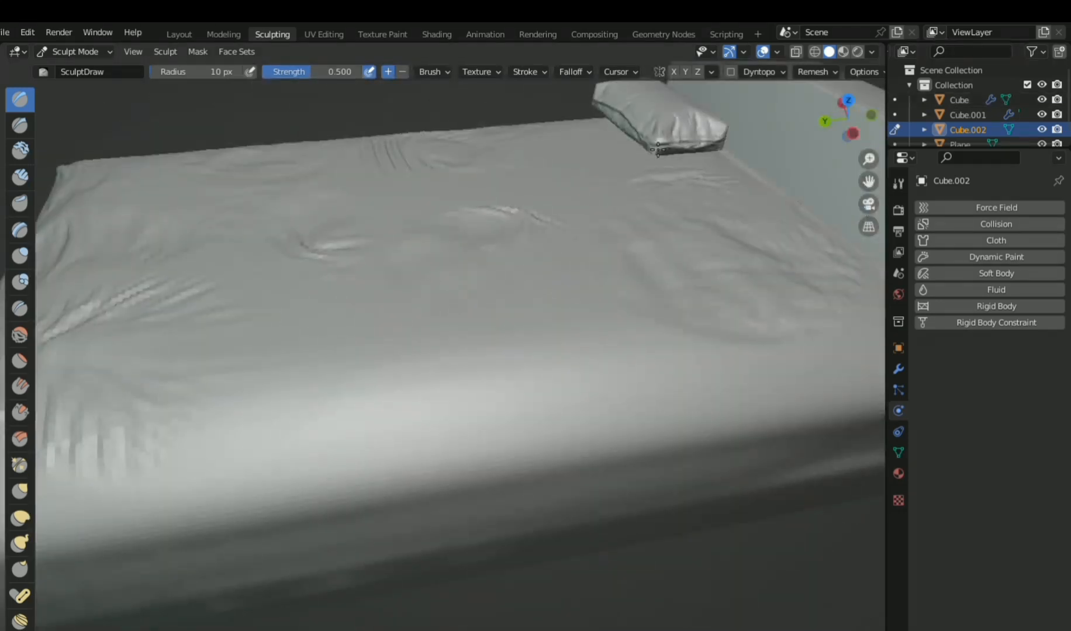
Refine the pillow's seams and corners with the Elastic Deform and Draw brushes
scroll(20, 479, down, 3)
click(20, 458)
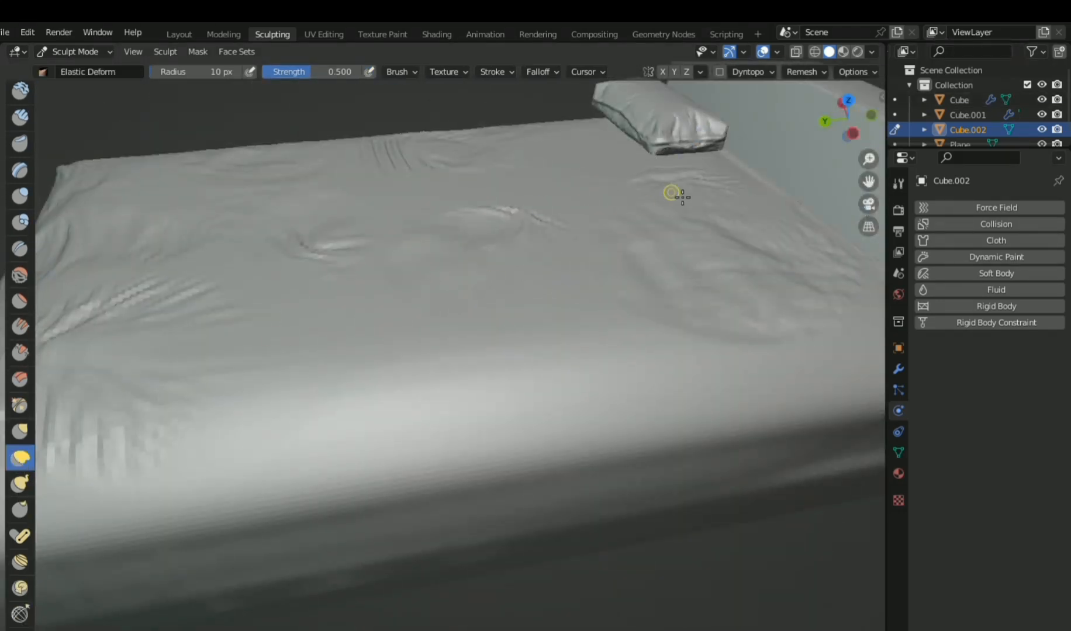
mouse_move(743, 152)
middle_down()
mouse_move(136, 158)
mouse_move(208, 292)
mouse_move(170, 267)
middle_up()
key(x)
middle_drag(236, 214, 656, 152)
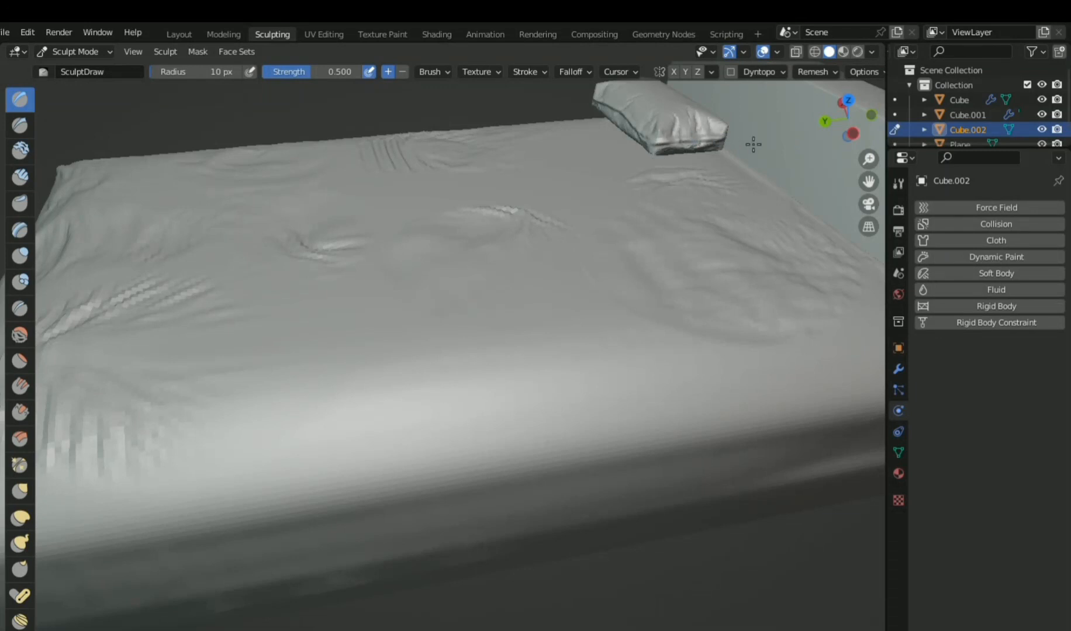
scroll(19, 456, down, 3)
click(20, 458)
Scale the pillow up by 1.112 in Object Mode and duplicate it beside the original along the headboard
scroll(684, 163, up, 2)
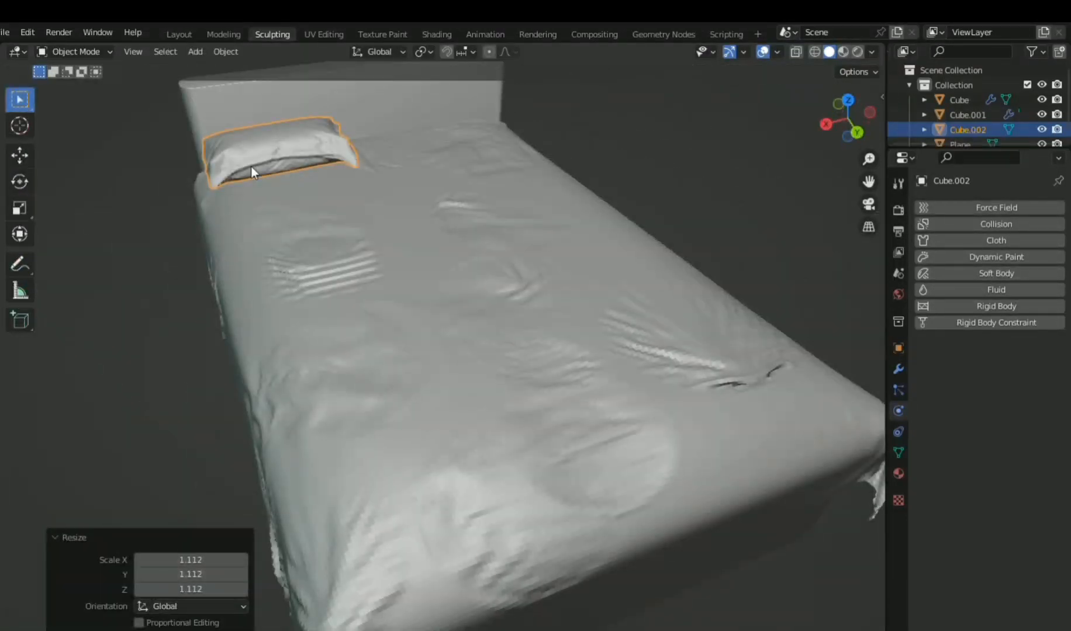
key(shift+d)
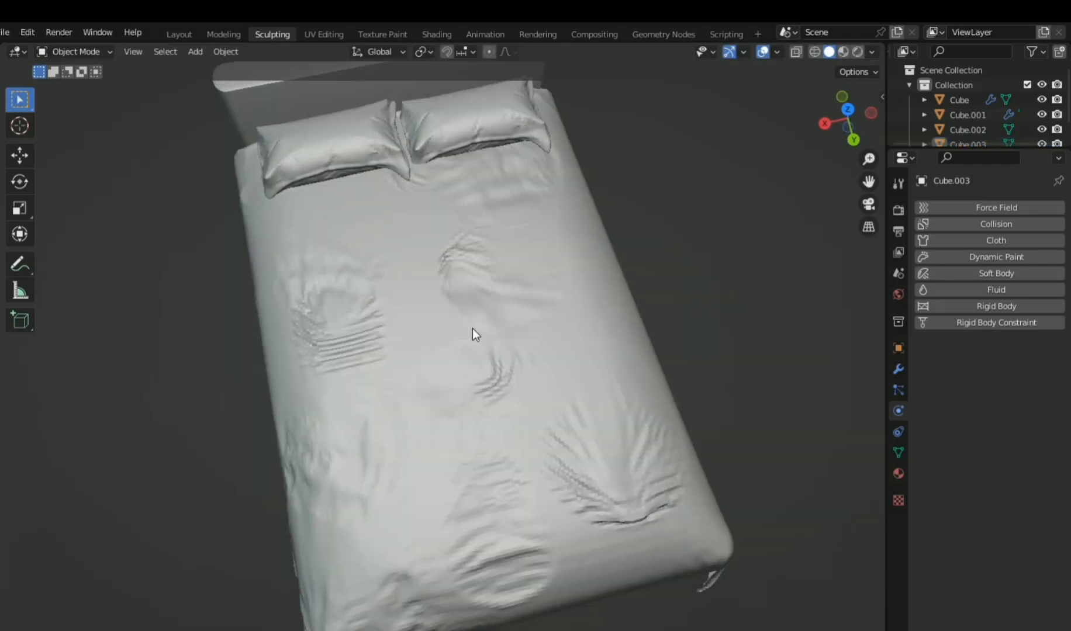
mouse_move(473, 332)
middle_down()
mouse_move(566, 275)
mouse_move(569, 249)
mouse_move(555, 316)
mouse_move(570, 331)
middle_up()
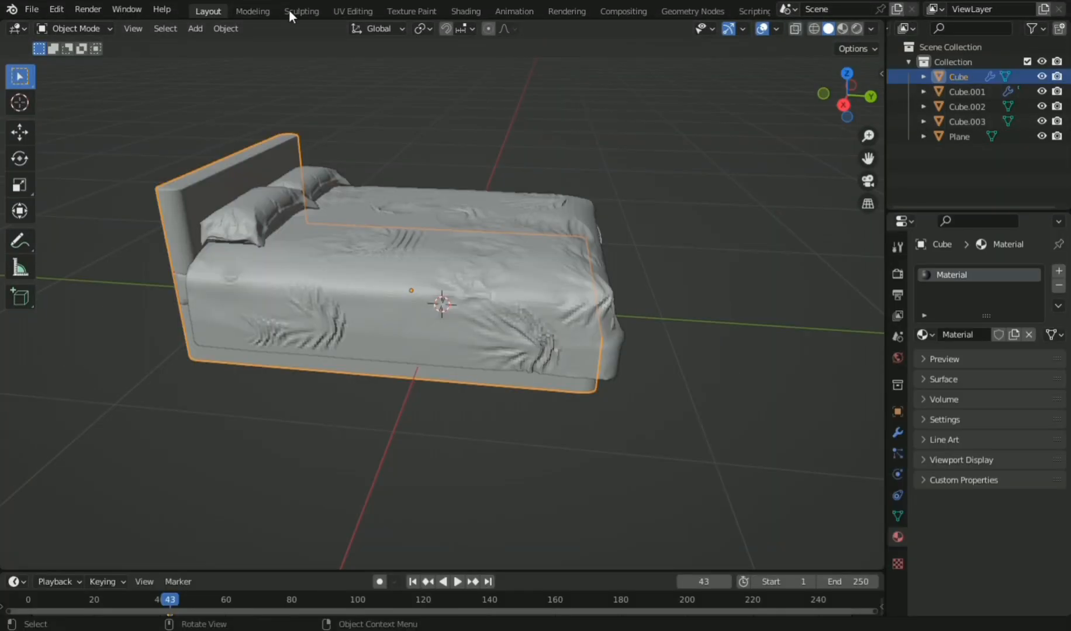
Switch to the Shading workspace and set the bed frame material's base color to near black
click(460, 11)
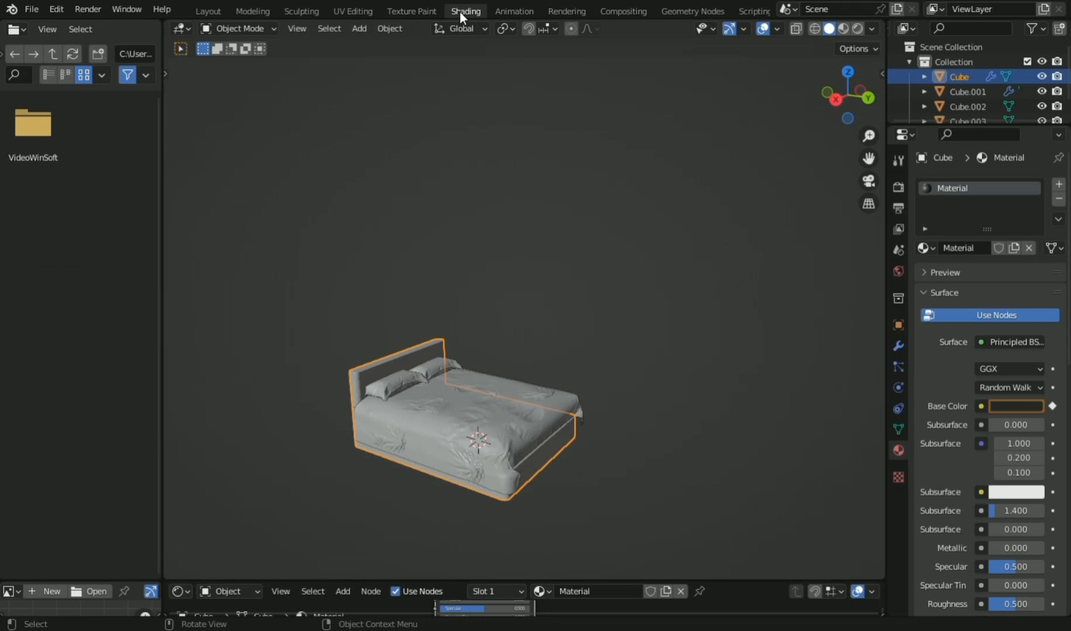
click(997, 342)
drag(1031, 214, 1031, 204)
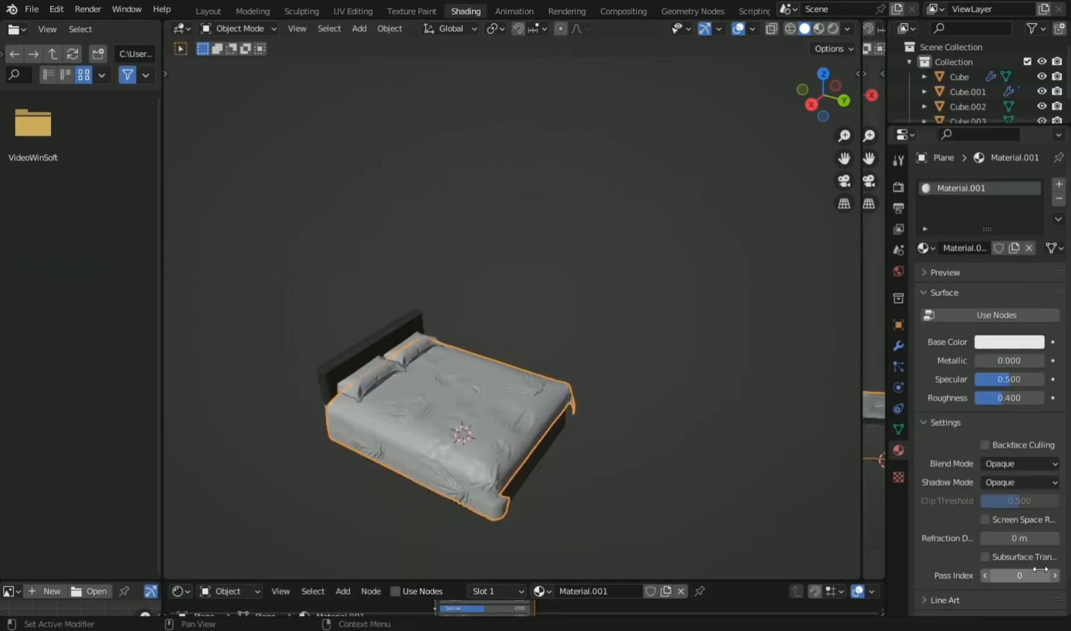
Set the blanket material's base color to a light beige
click(998, 341)
click(959, 183)
drag(960, 183, 963, 194)
click(963, 189)
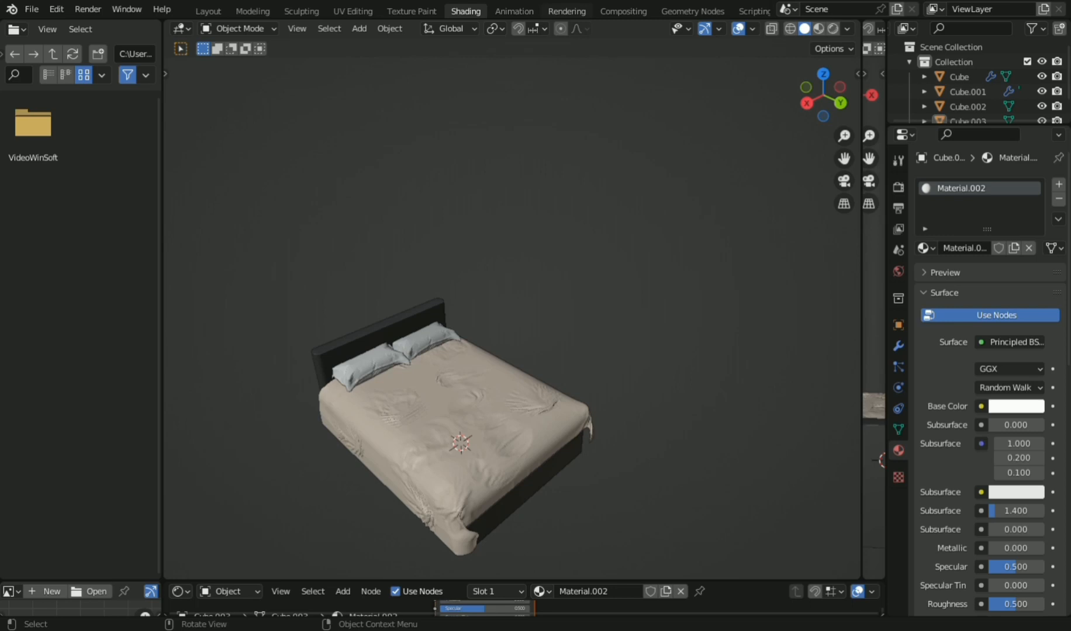
Return to the Layout workspace and display the bed in Rendered viewport shading
click(208, 11)
middle_drag(570, 233, 488, 197)
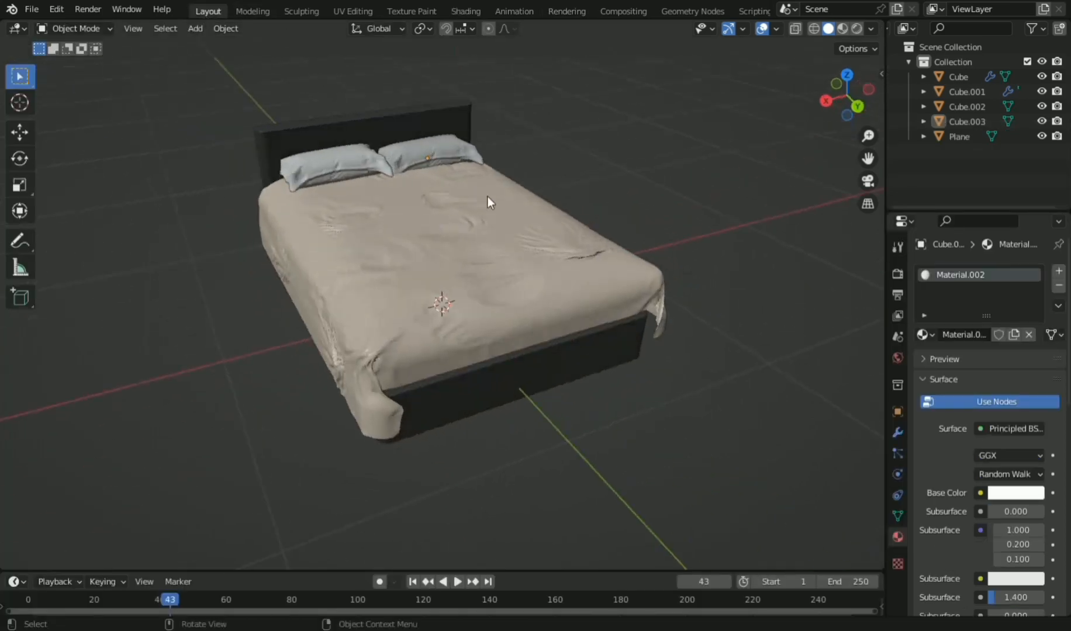
click(857, 28)
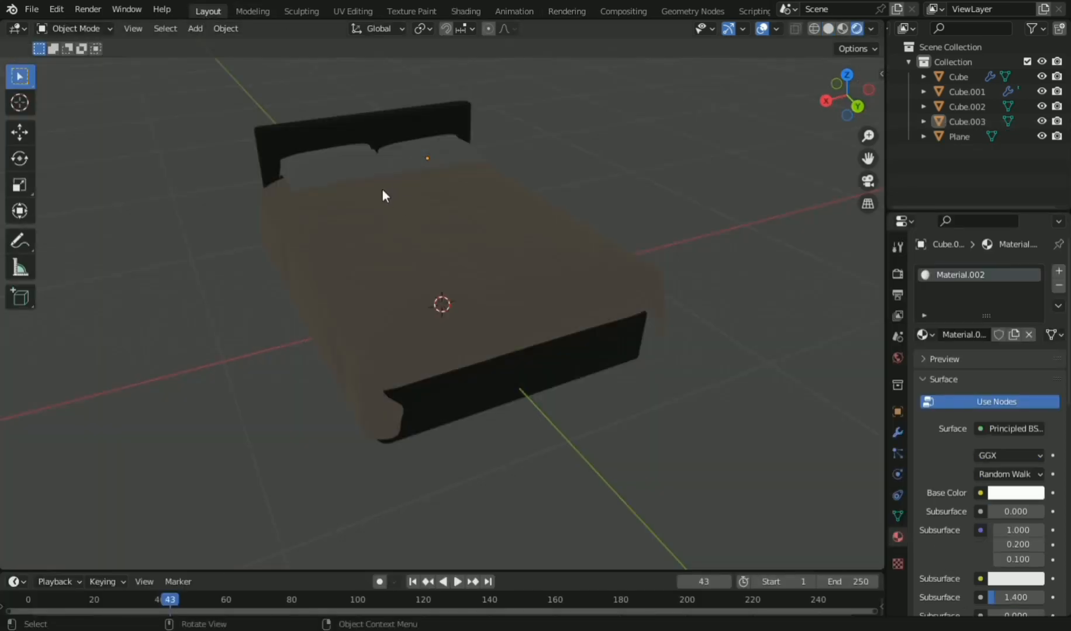
Add a point light and raise it about 0.97 m along Z above the bed
click(202, 29)
mouse_move(255, 230)
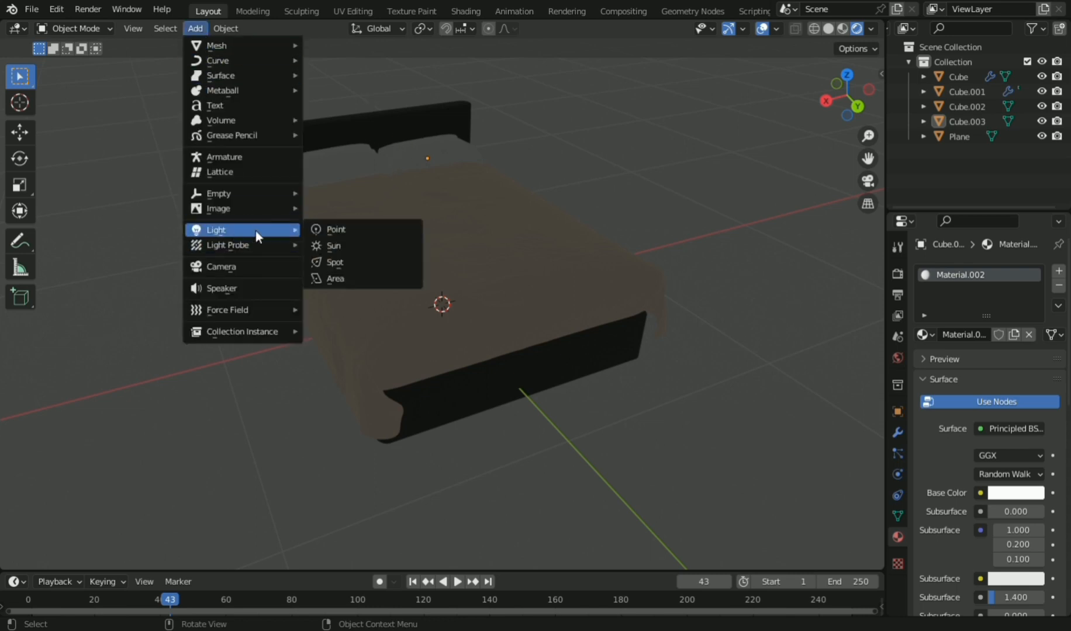
click(340, 229)
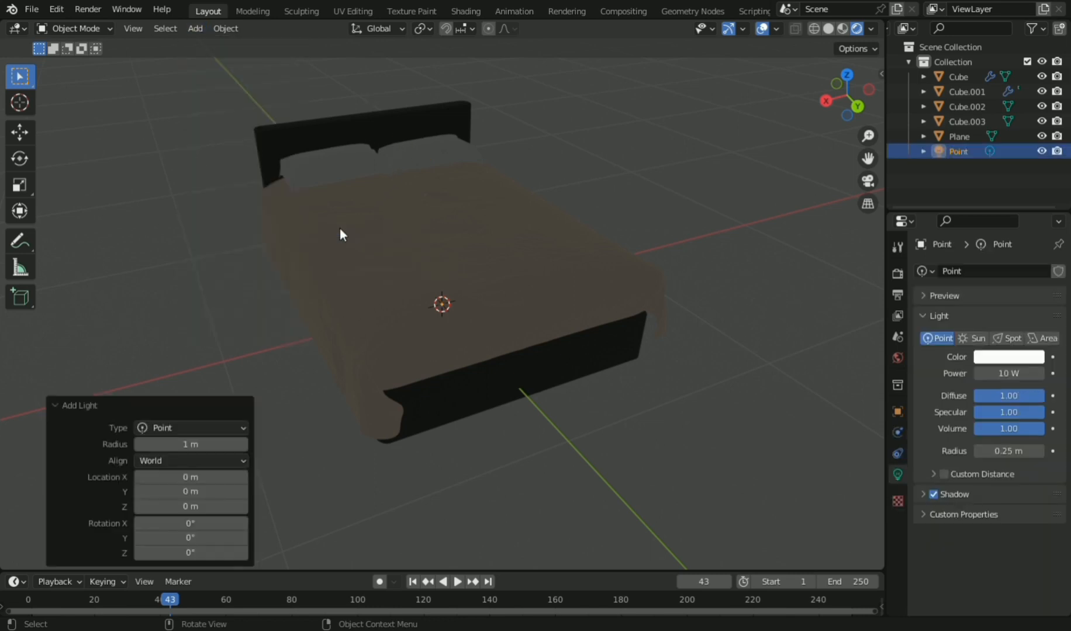
click(19, 132)
key(g)
key(z)
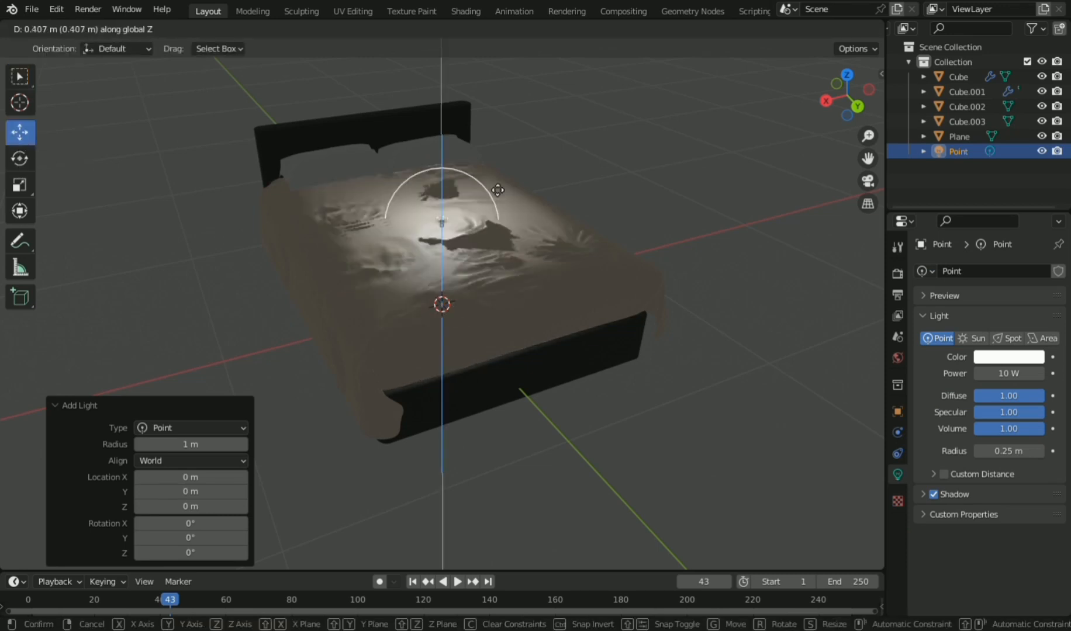
click(600, 99)
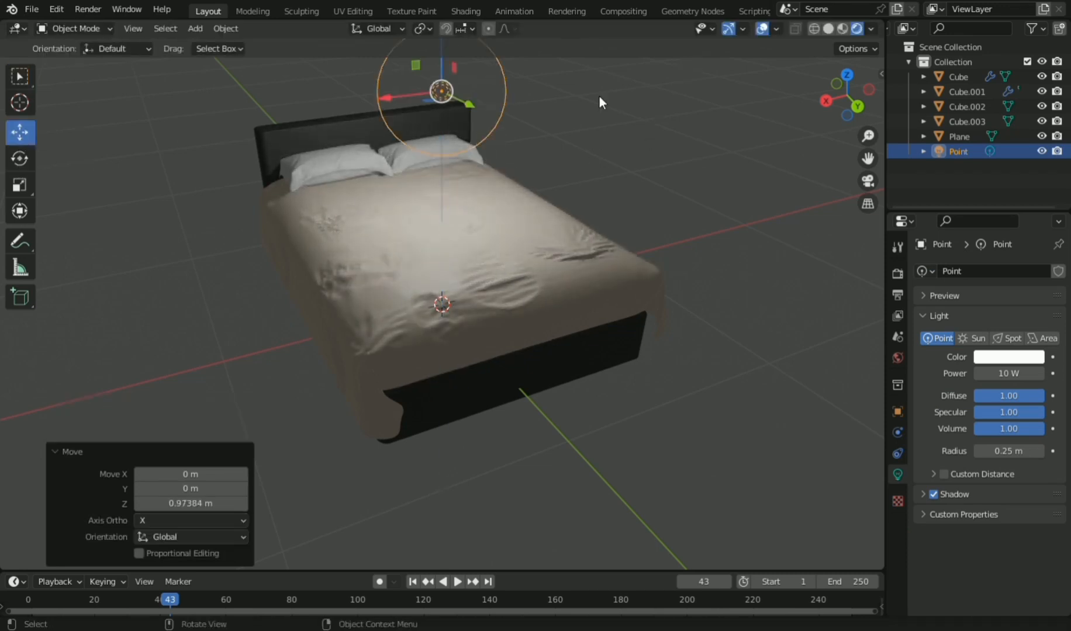
Move the point light about 0.8 m along X and about 0.7 m along Y toward the headboard
middle_drag(600, 99, 607, 164)
key(g)
key(x)
click(224, 308)
middle_drag(225, 308, 204, 250)
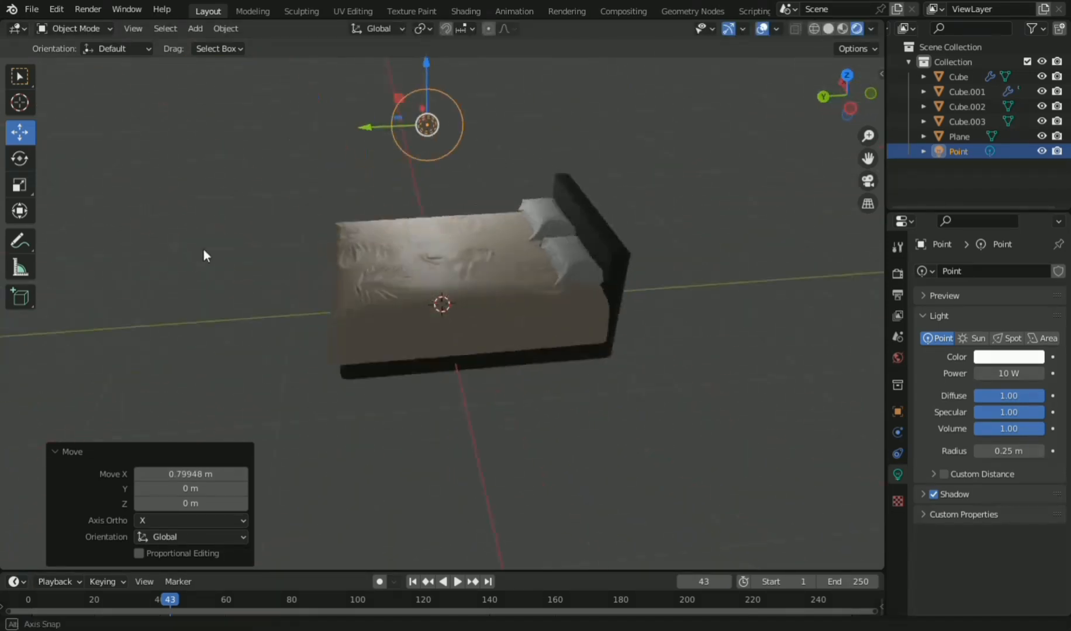
key(g)
key(y)
click(483, 147)
middle_drag(483, 148, 339, 183)
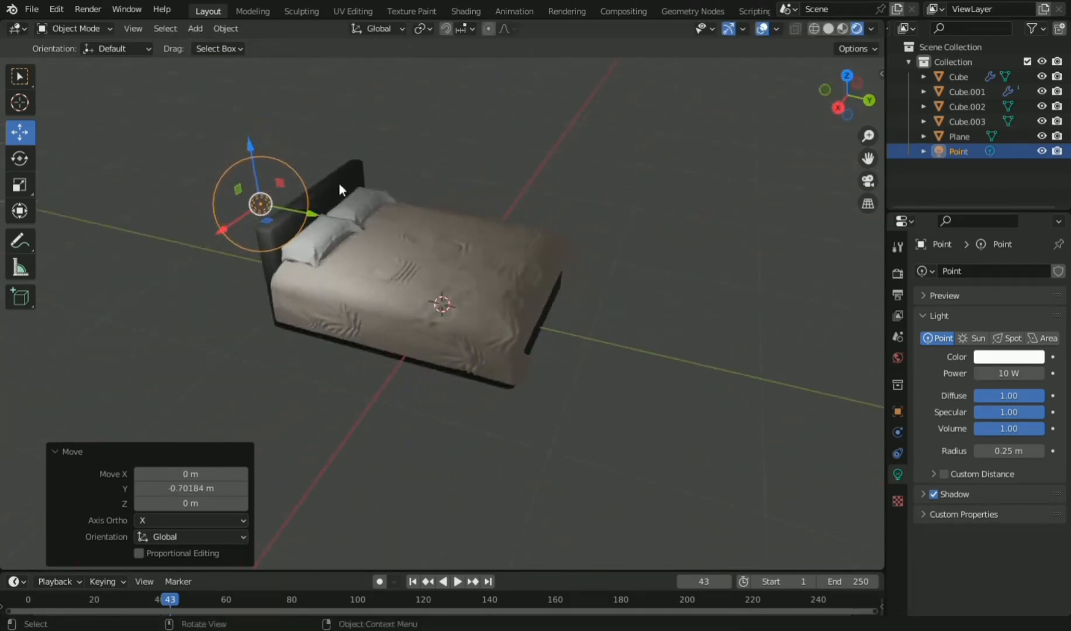
Reposition the point light along Y, shift it about 1.46 m along X across the bed, and lower it along Z
key(g)
key(y)
click(374, 177)
middle_drag(453, 256, 606, 257)
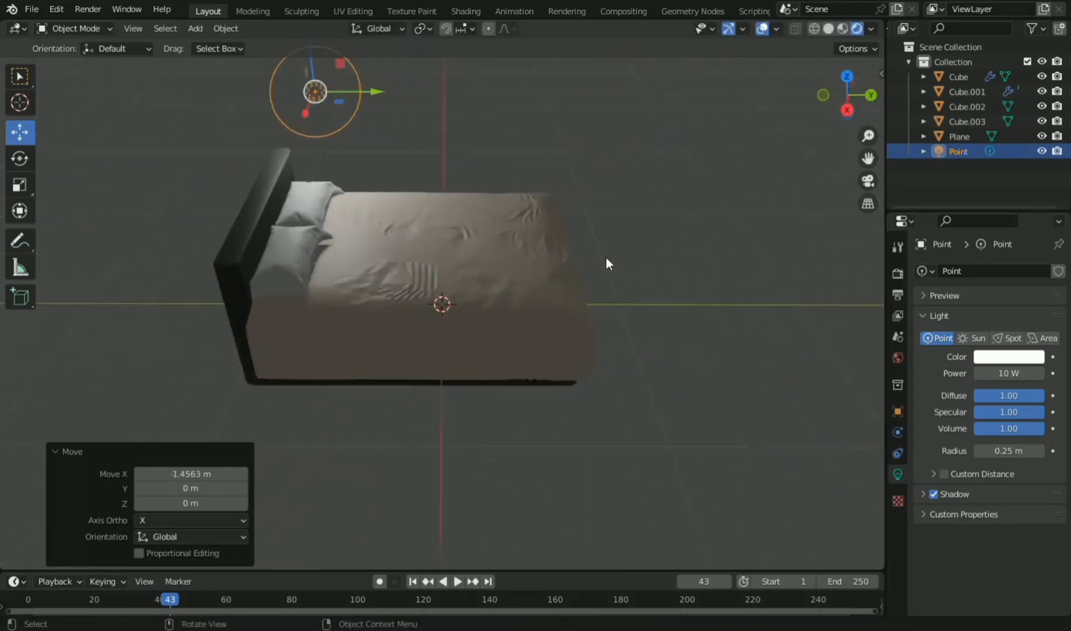
middle_drag(632, 221, 333, 193)
drag(644, 115, 659, 140)
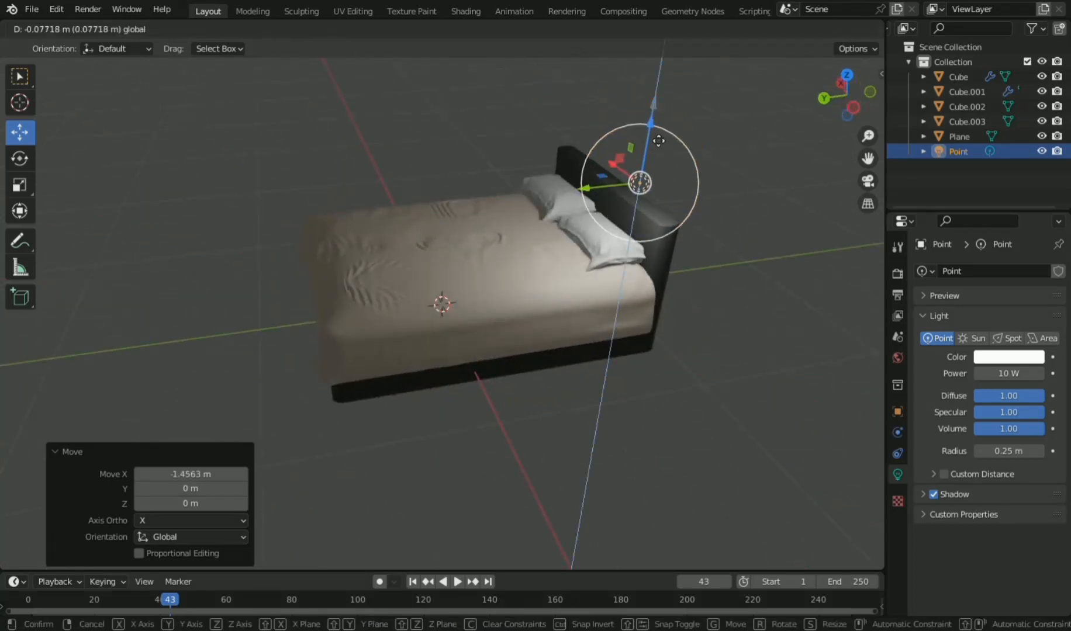
drag(659, 141, 657, 168)
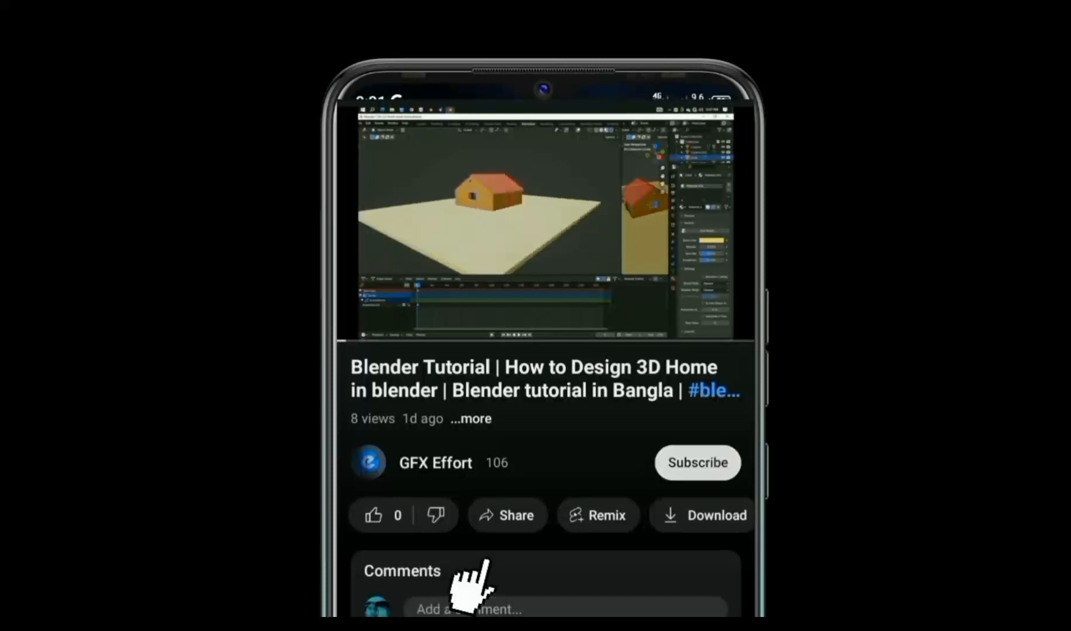